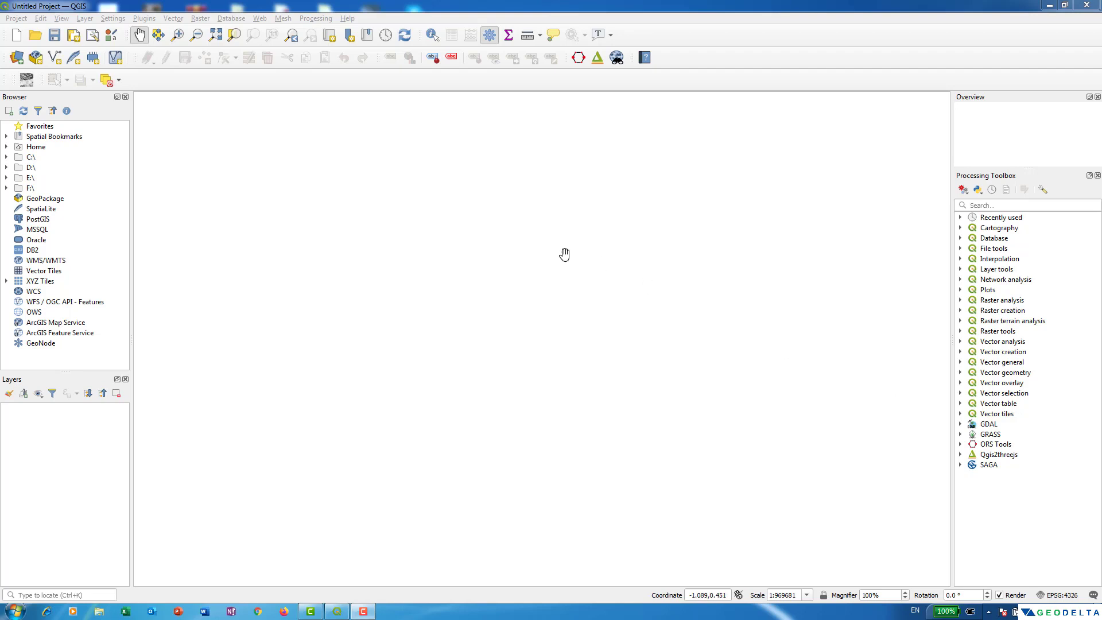
Bring the QGIS window to the front.
left_click(723, 17)
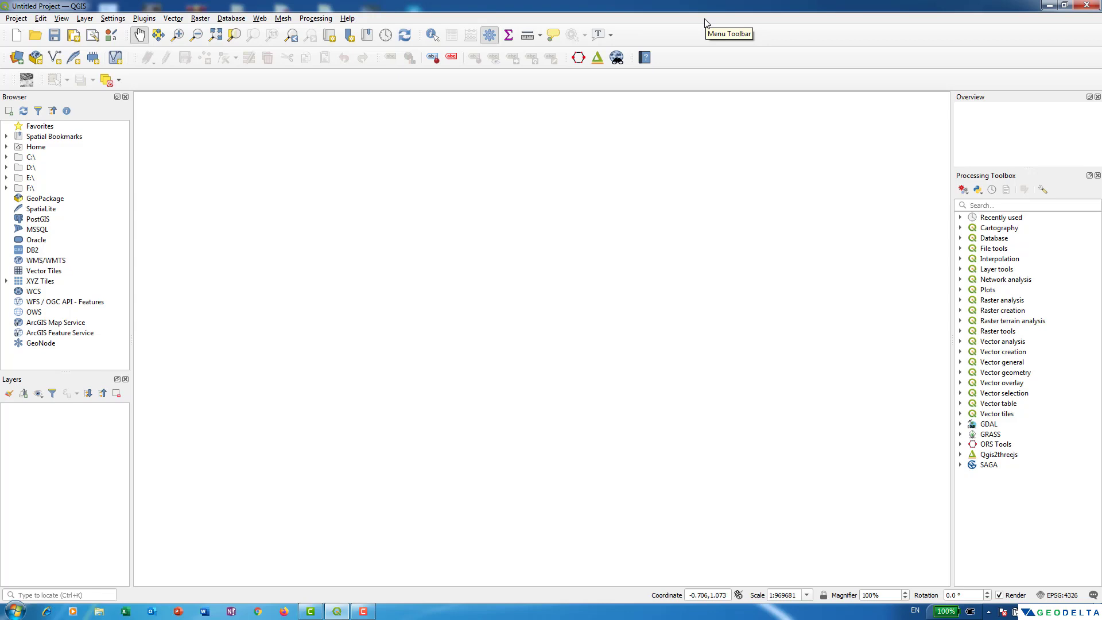
Search 'quickosm' in the plugin manager, install QuickOSM 1.14.2, and close the manager.
left_click(145, 21)
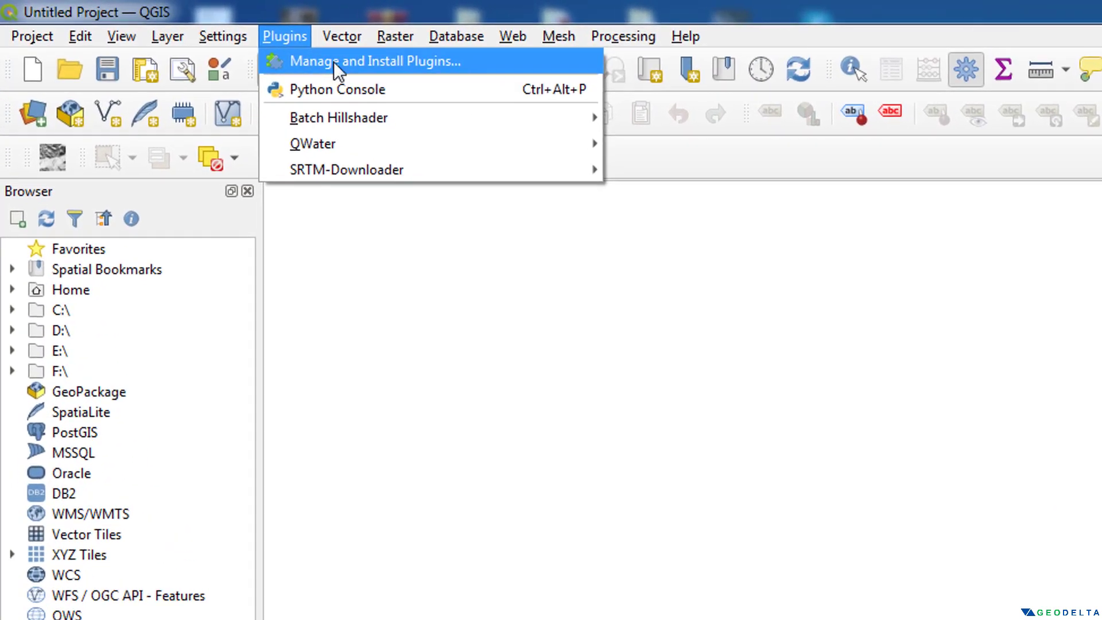
left_click(330, 61)
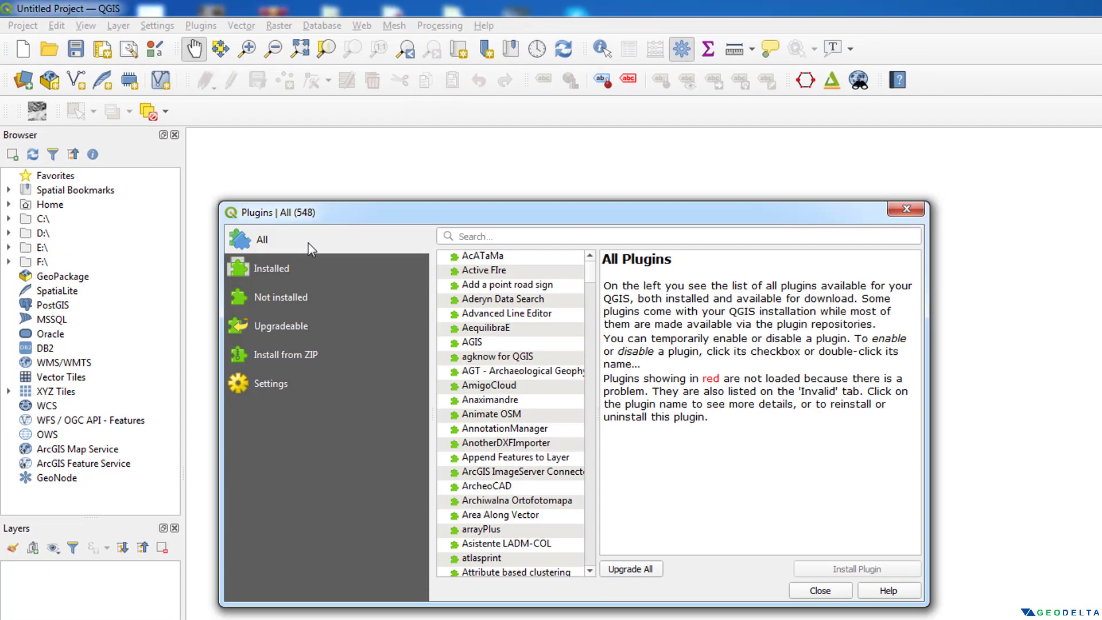
left_click(506, 242)
type("quickosm")
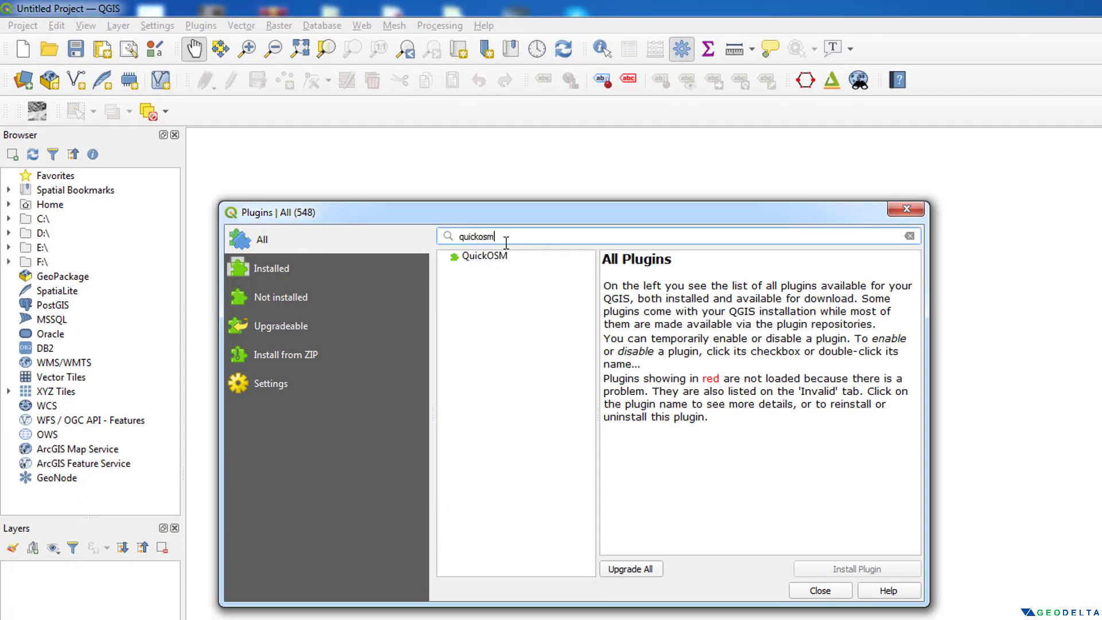
left_click(485, 257)
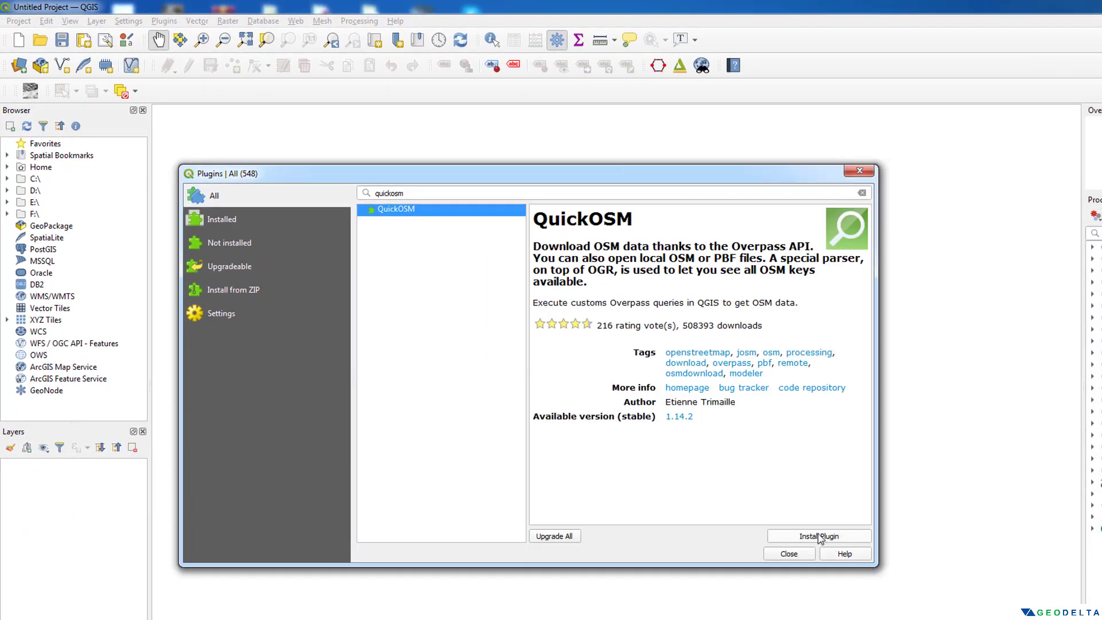
left_click(816, 537)
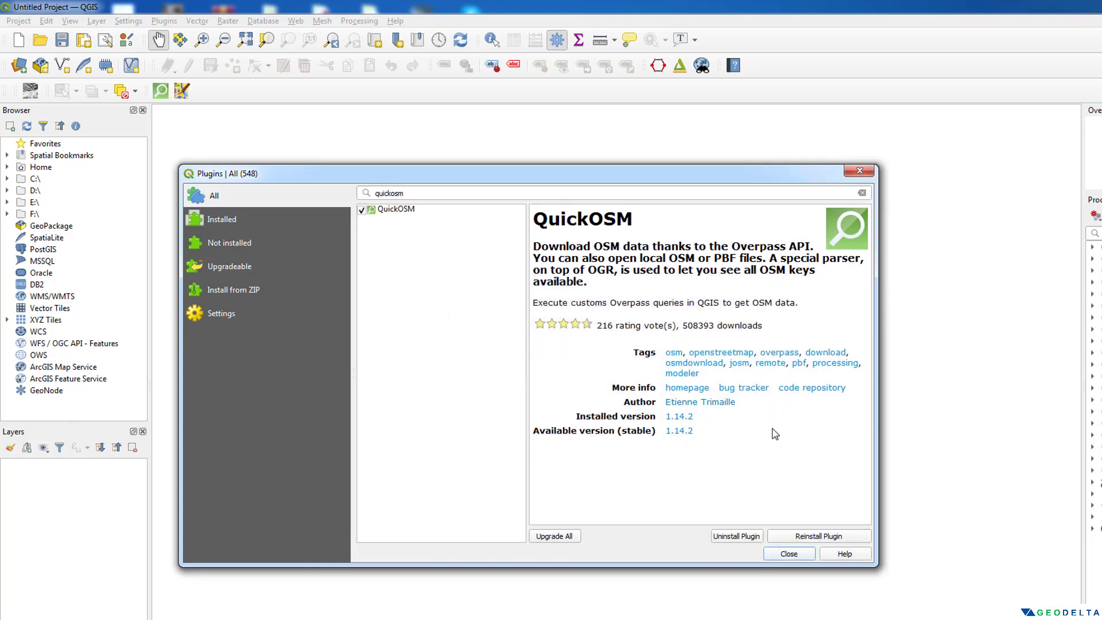
left_click(789, 553)
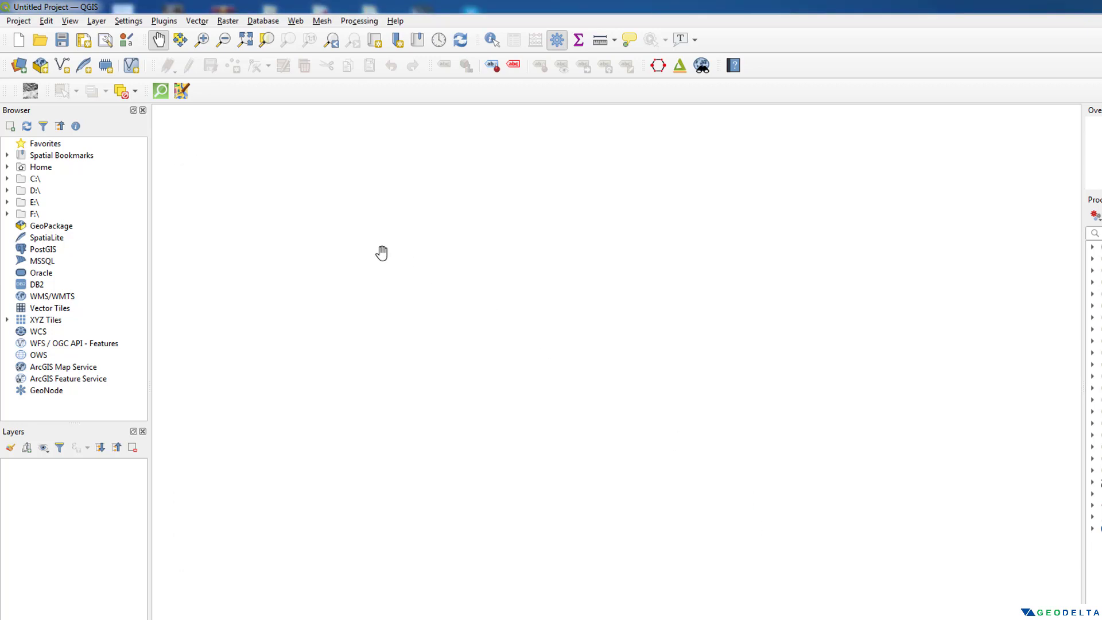
Launch the QuickOSM query window from the Vector menu.
left_click(192, 23)
mouse_move(224, 113)
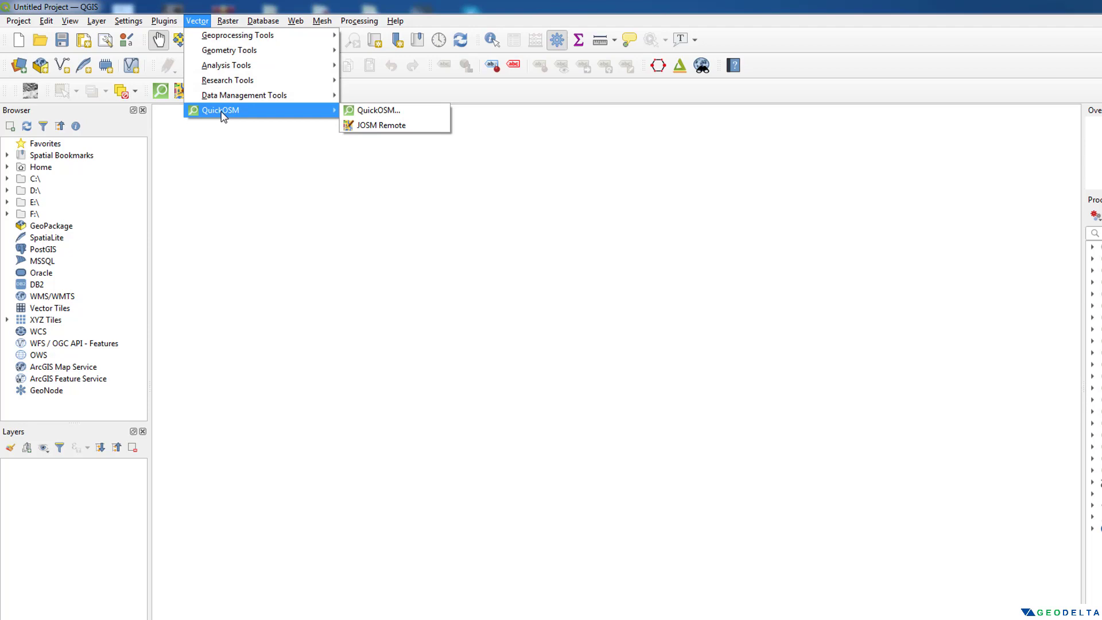
left_click(386, 116)
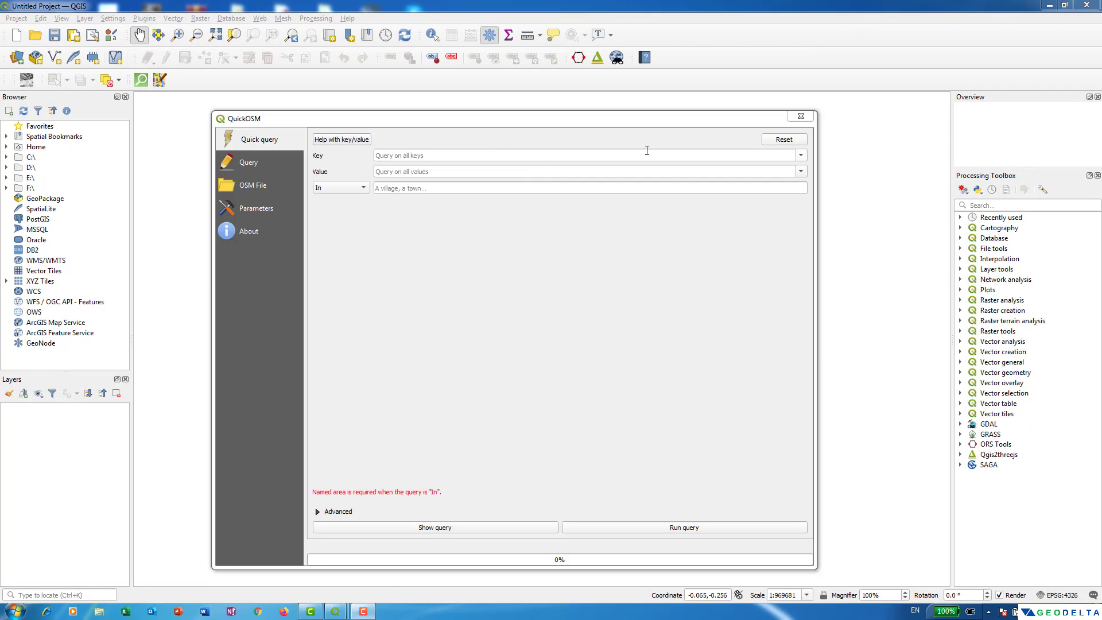
Set the quick query's Key to building.
left_click(800, 155)
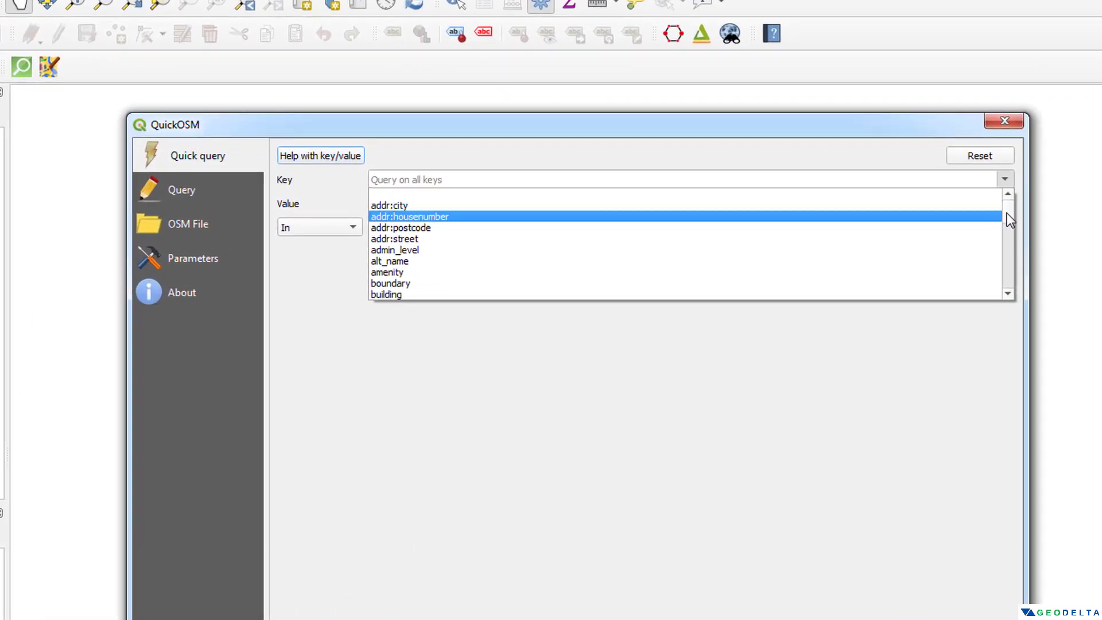
mouse_move(1007, 212)
left_mouse_down()
mouse_move(1005, 224)
mouse_move(1009, 208)
left_mouse_up()
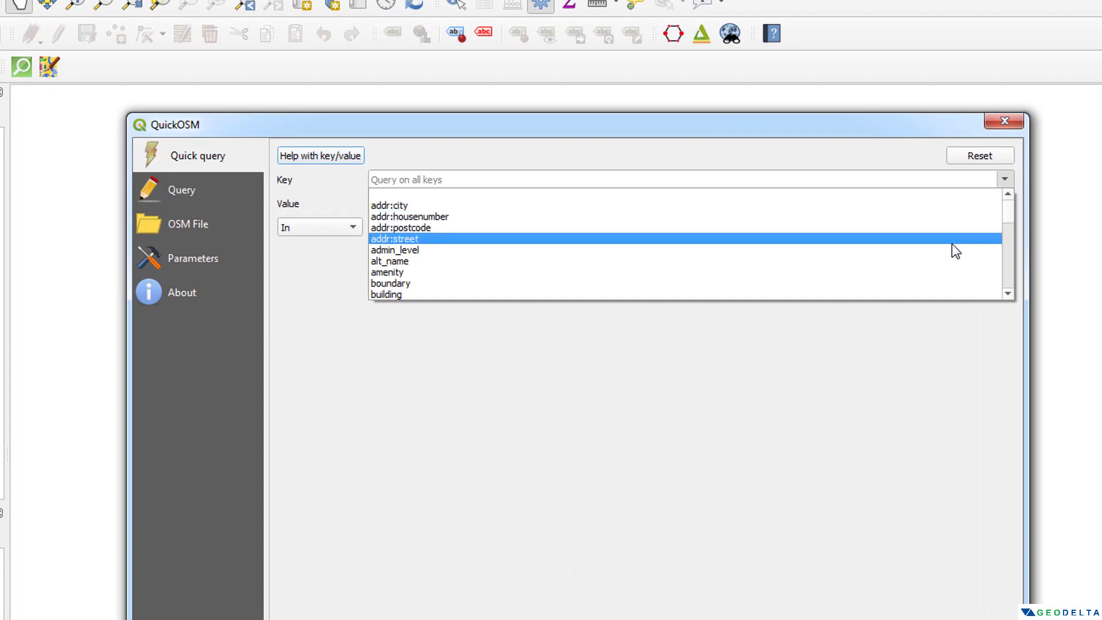
scroll(941, 241, "down", 7)
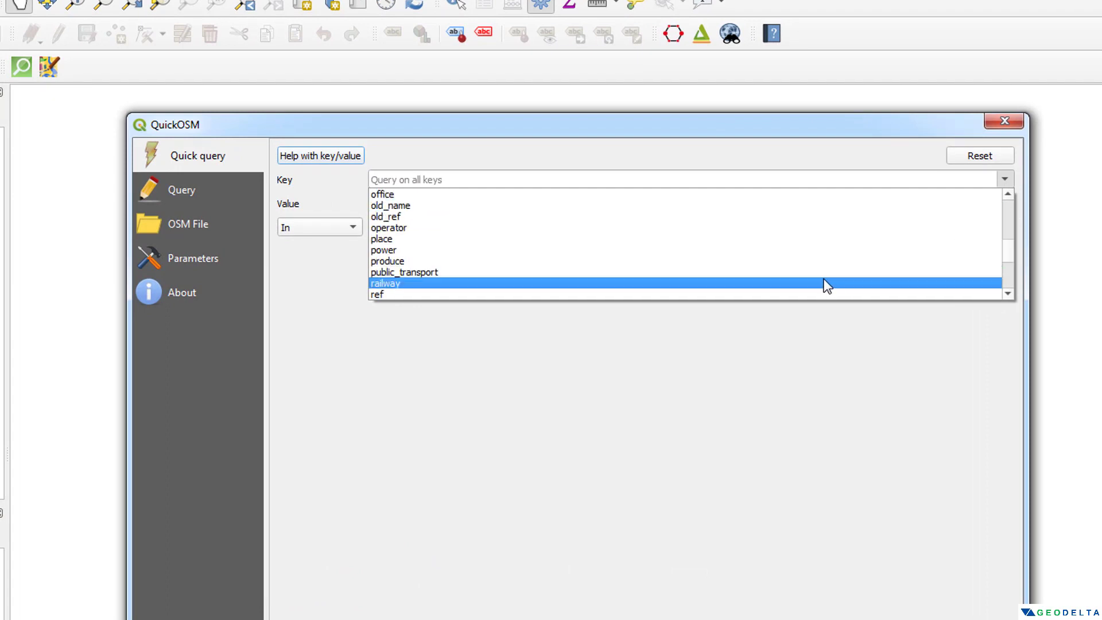
scroll(806, 281, "up", 2)
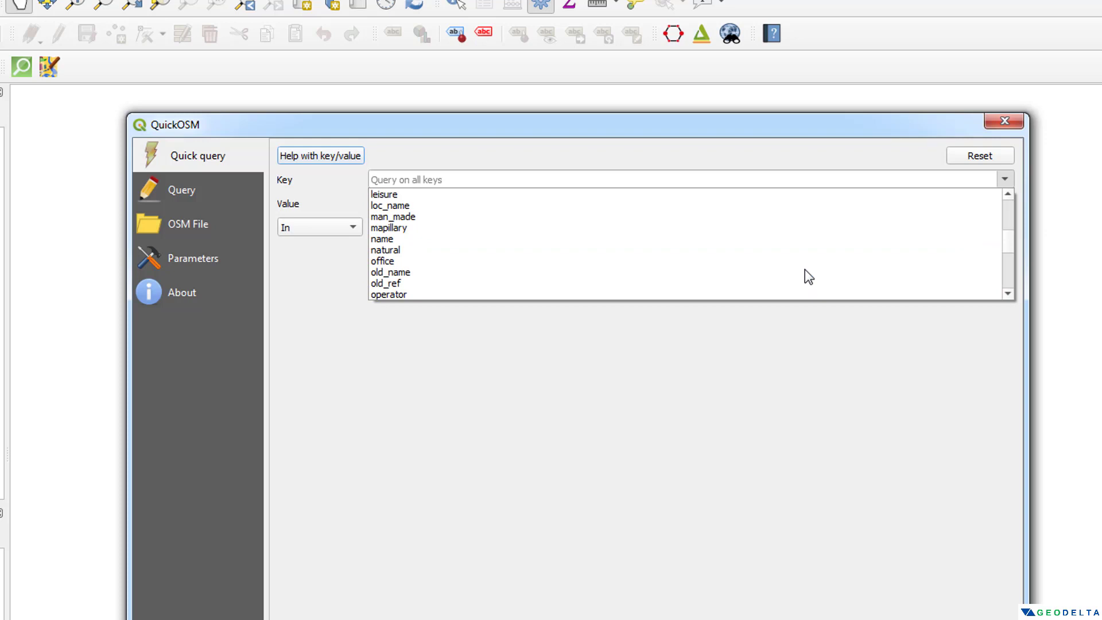
scroll(808, 275, "up", 4)
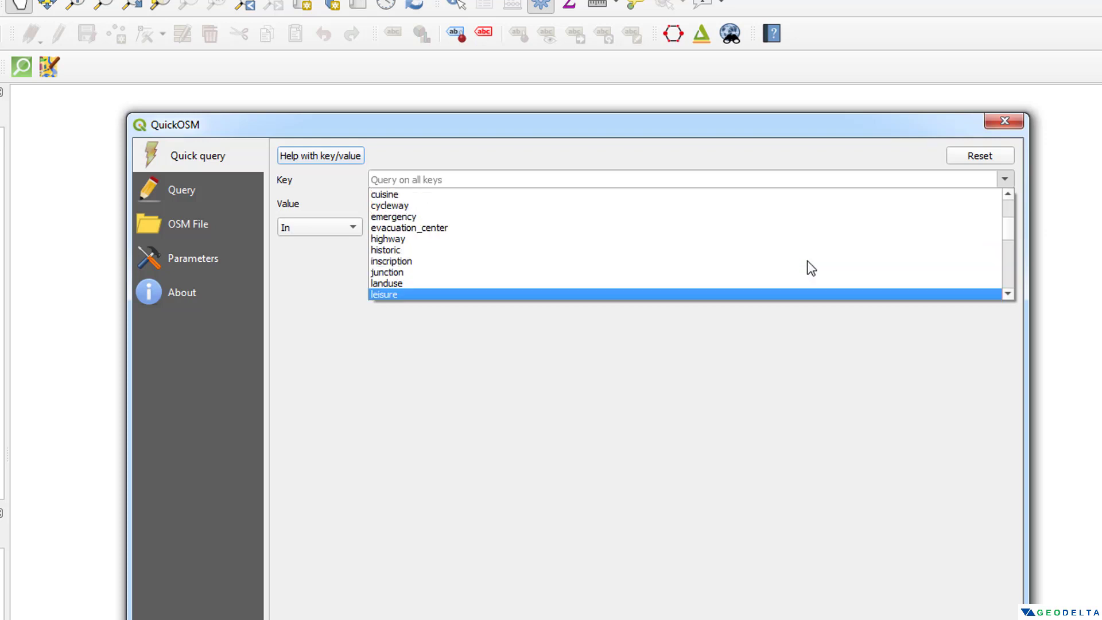
scroll(809, 267, "up", 1)
scroll(807, 261, "up", 2)
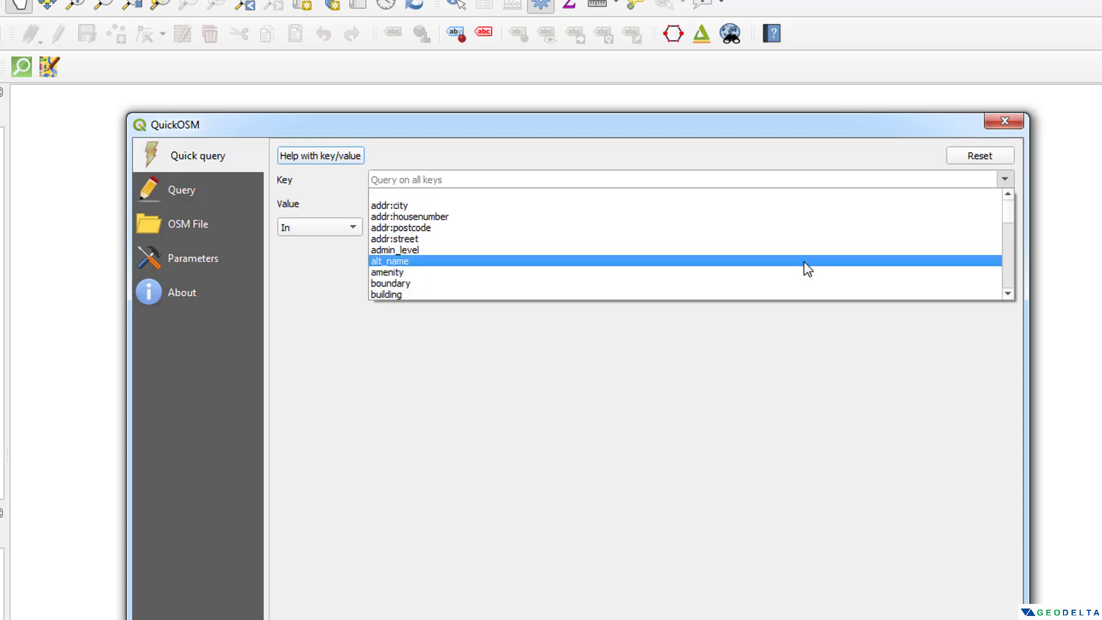
scroll(808, 269, "down", 1)
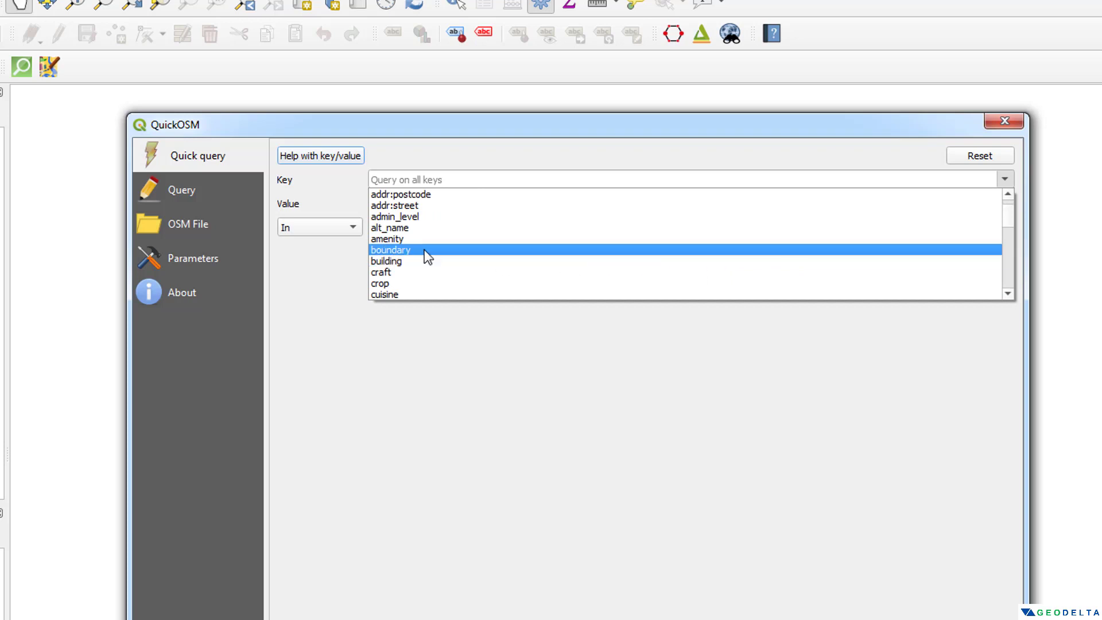
left_click(390, 261)
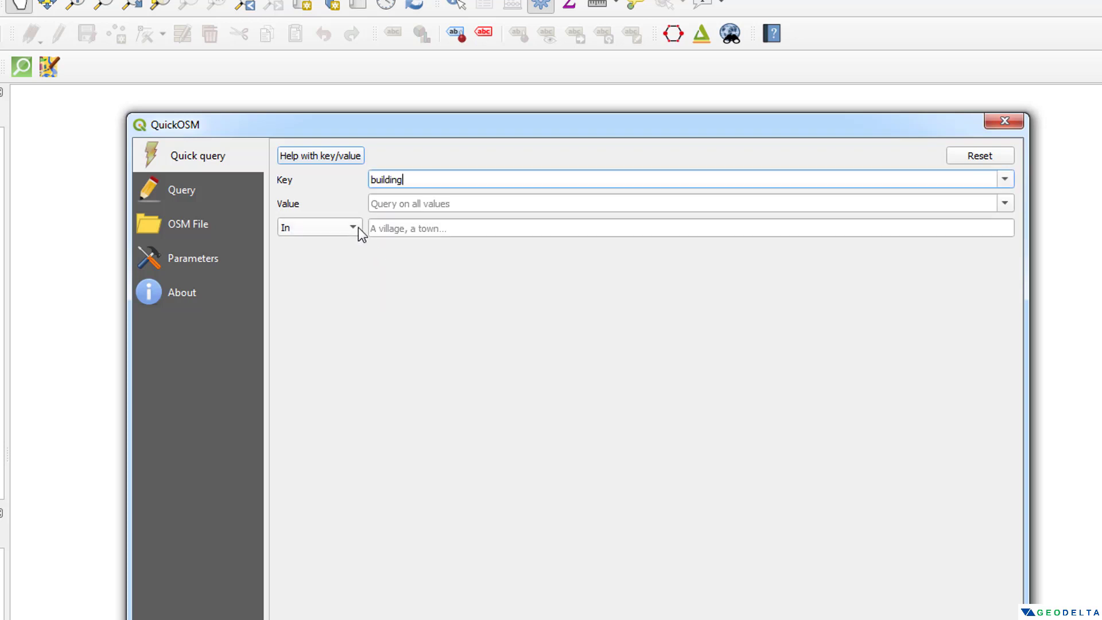
left_click(485, 204)
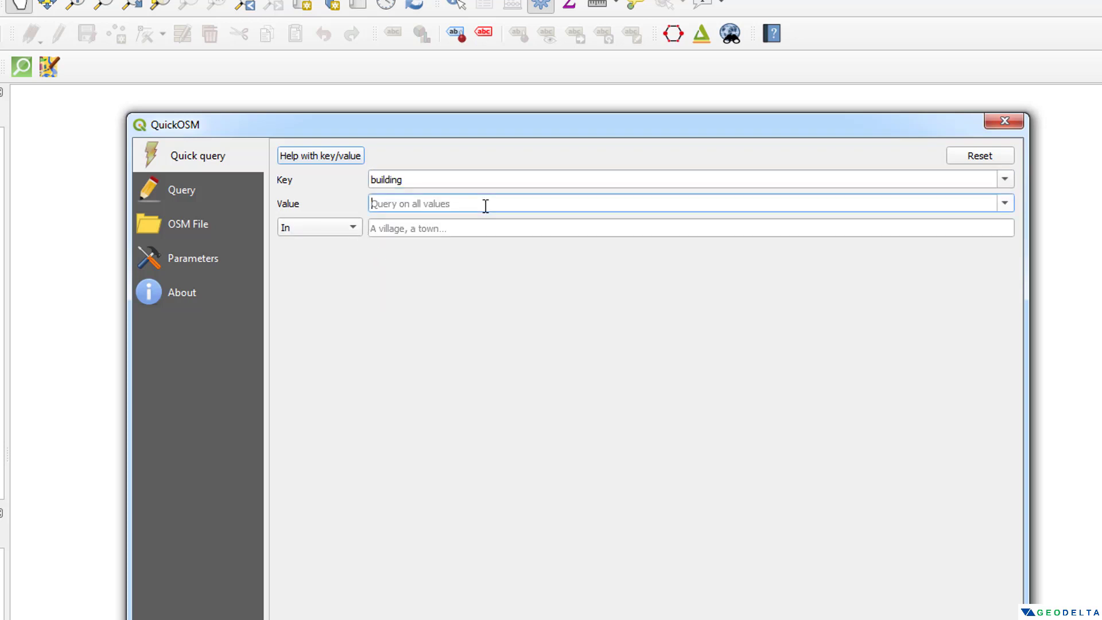
Choose house as the building value and enter Paris as the place.
left_click(1005, 203)
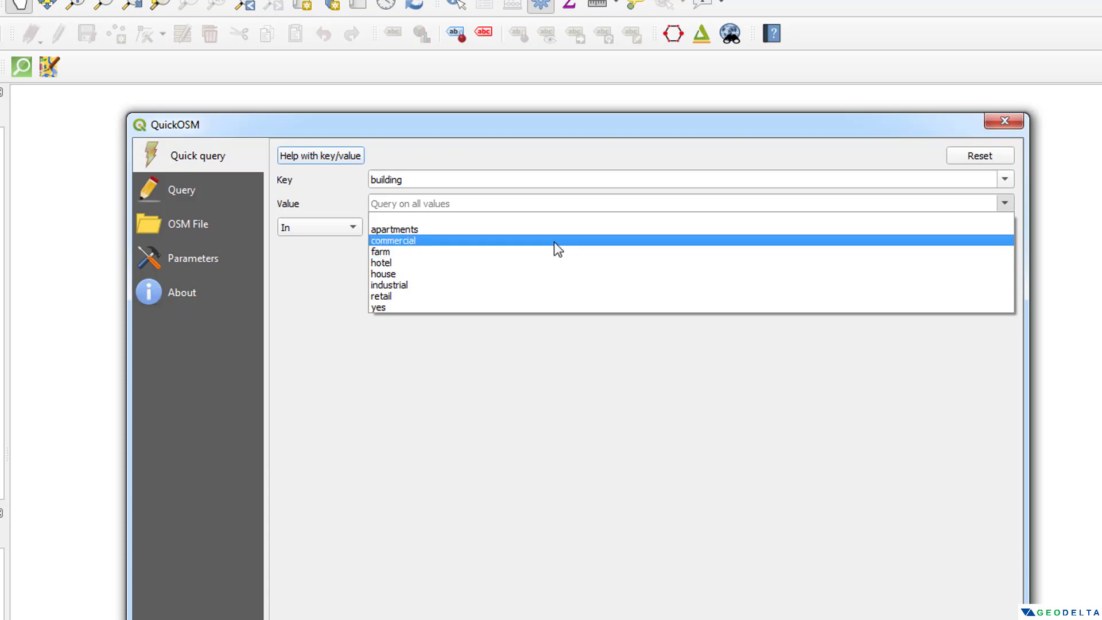
left_click(514, 277)
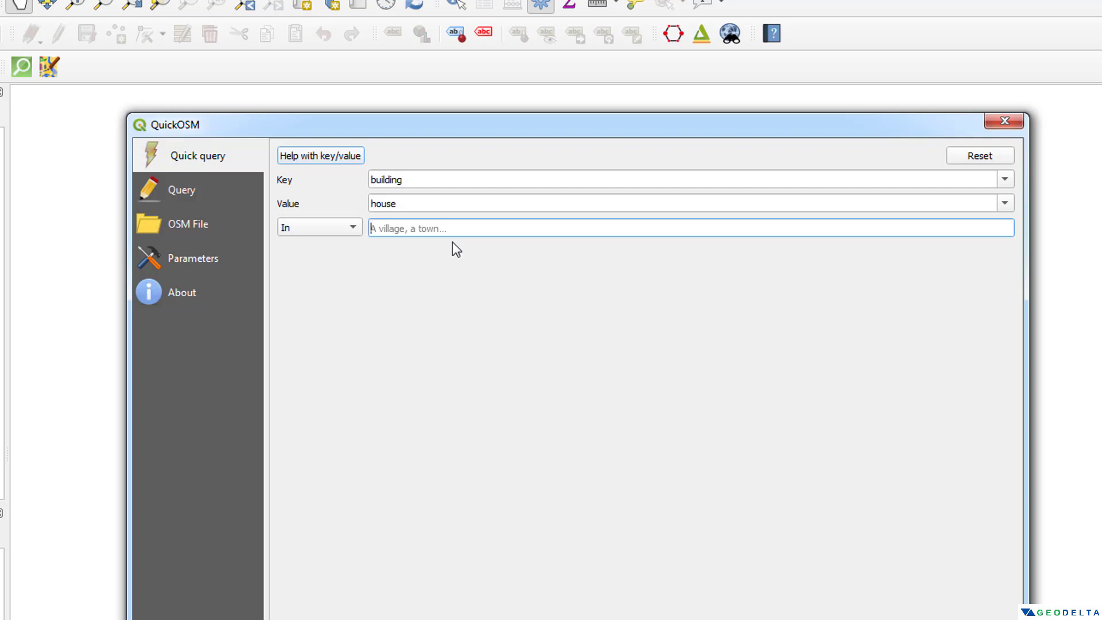
type("Paris")
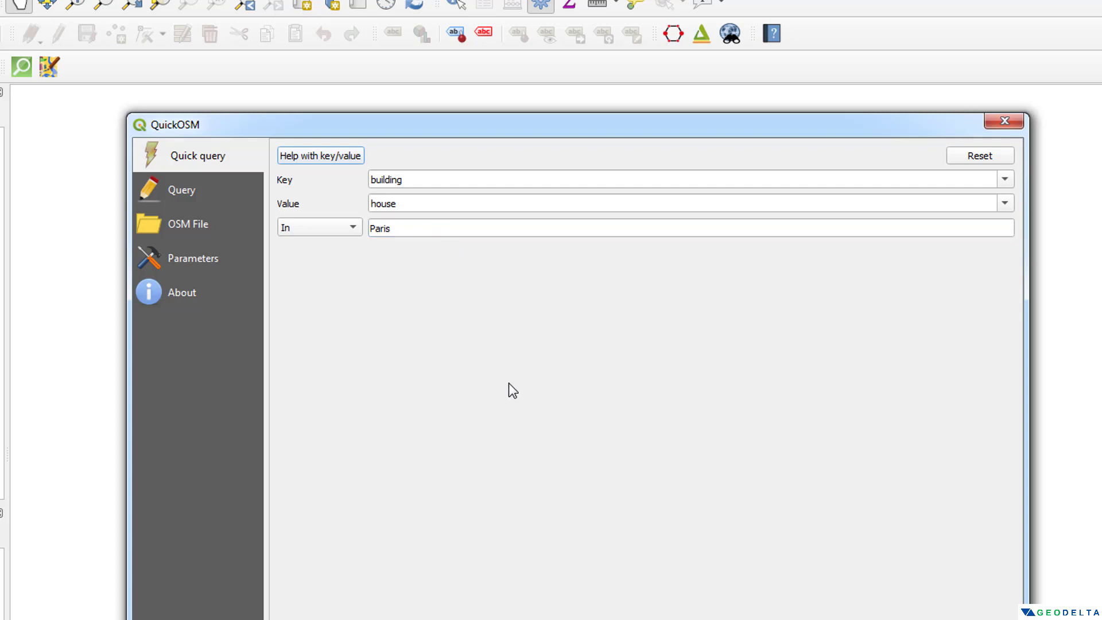
left_click_drag(472, 123, 451, 63)
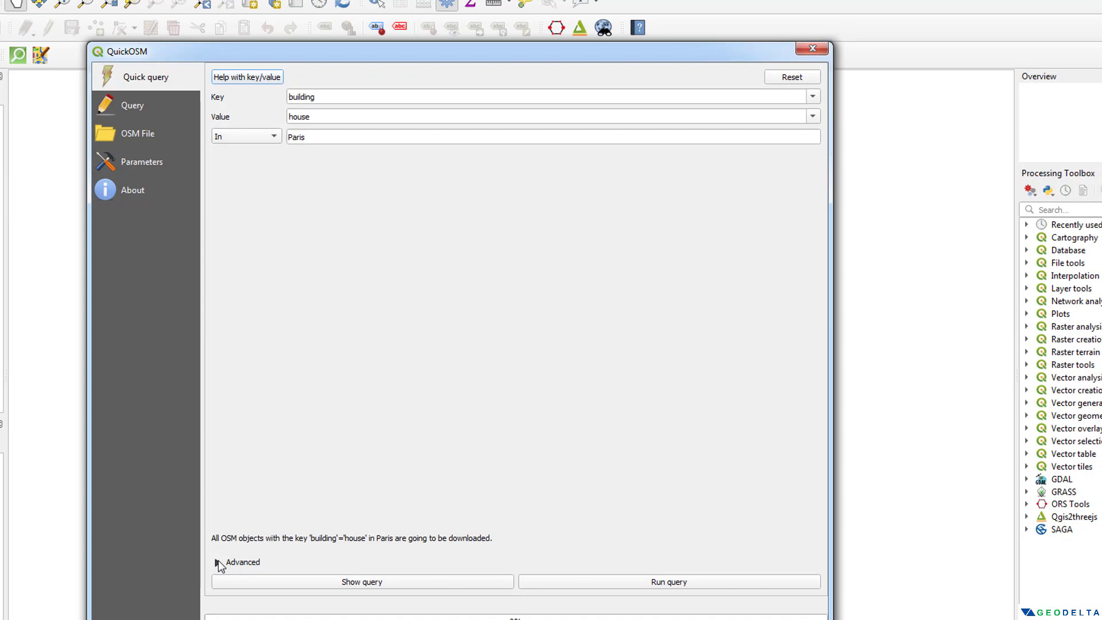
left_click(218, 562)
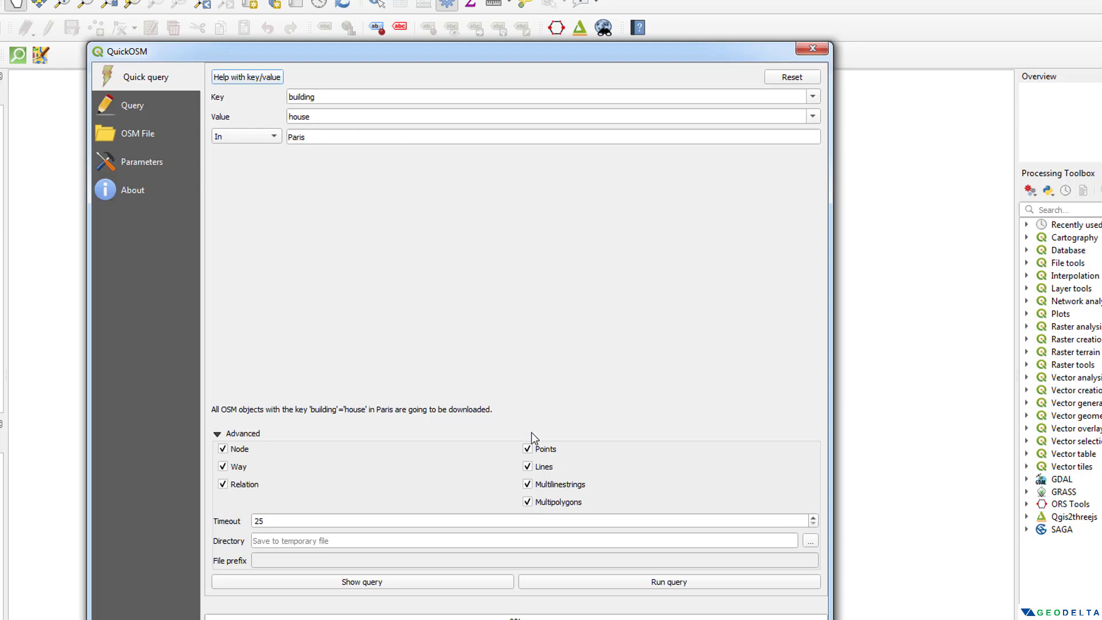
left_click(527, 466)
left_click(528, 484)
left_click(648, 584)
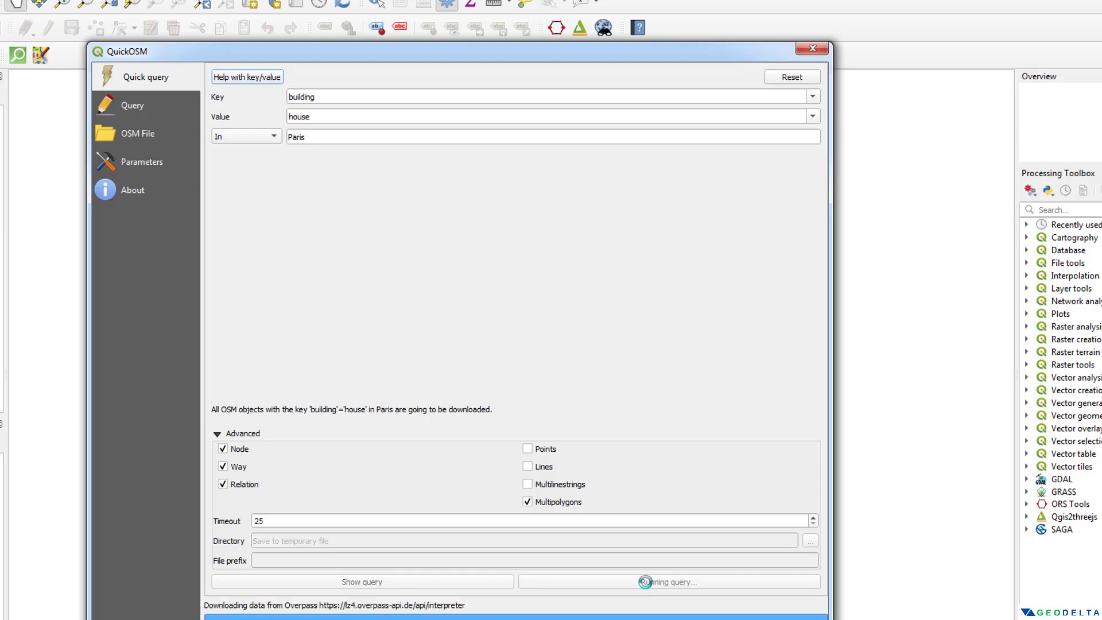
left_click(810, 49)
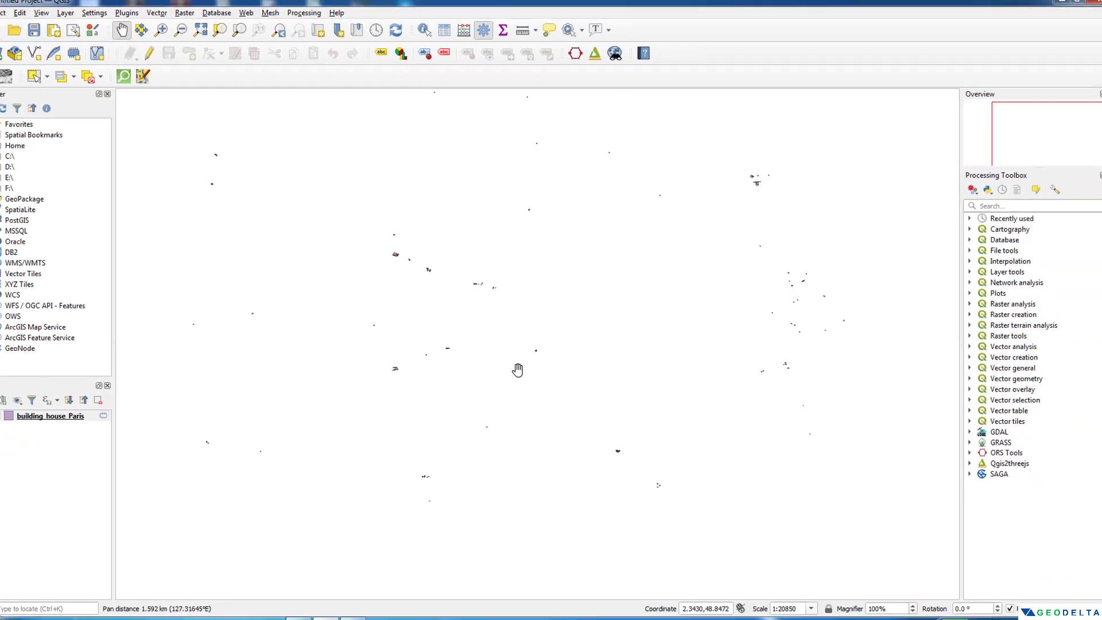
scroll(342, 480, "up", 4)
scroll(342, 480, "down", 2)
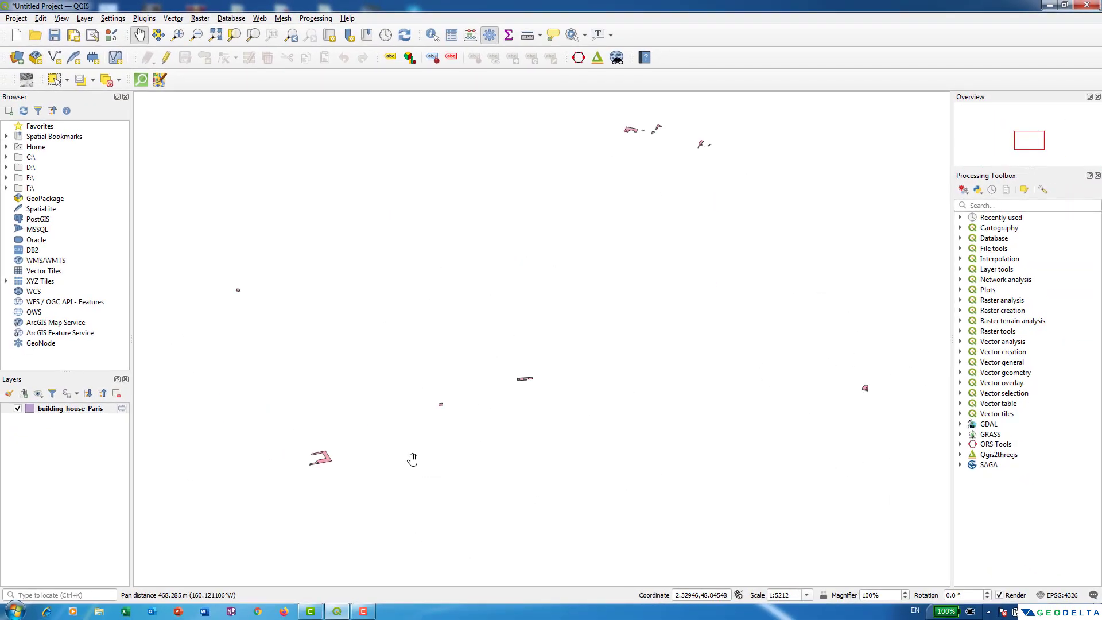
scroll(536, 381, "down", 1)
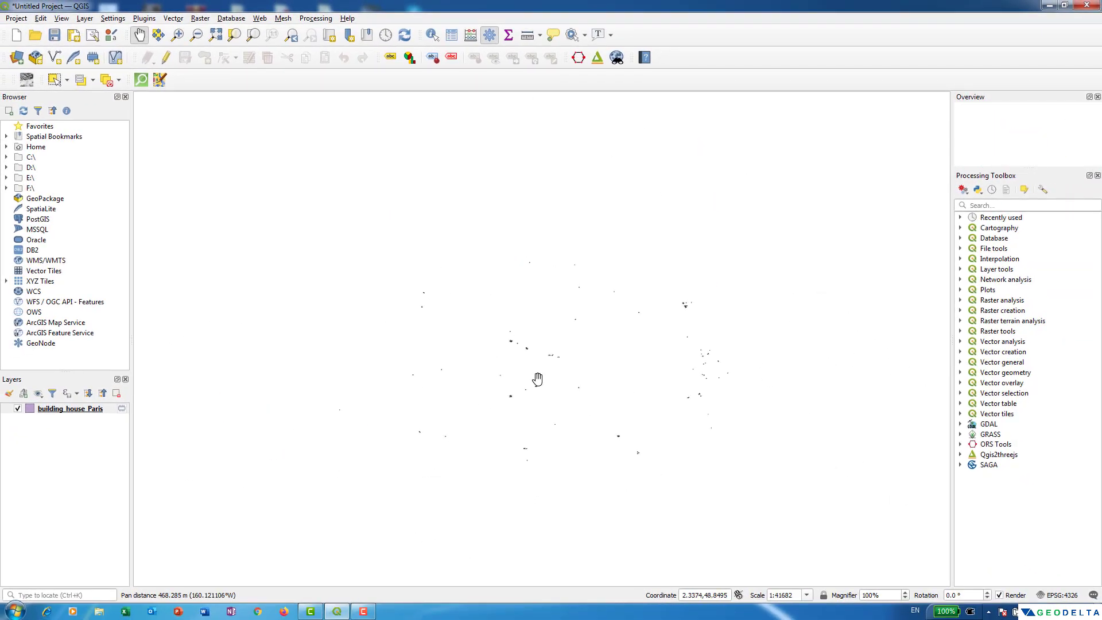
scroll(494, 325, "up", 1)
left_click_drag(415, 288, 422, 327)
scroll(422, 327, "up", 3)
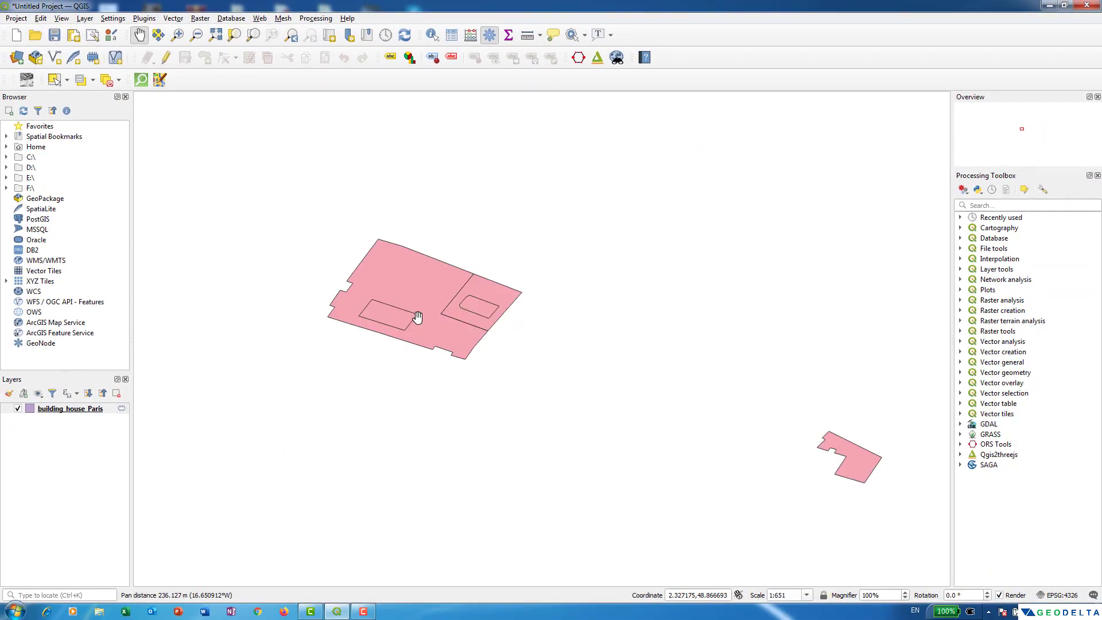
scroll(417, 317, "down", 1)
scroll(566, 398, "down", 4)
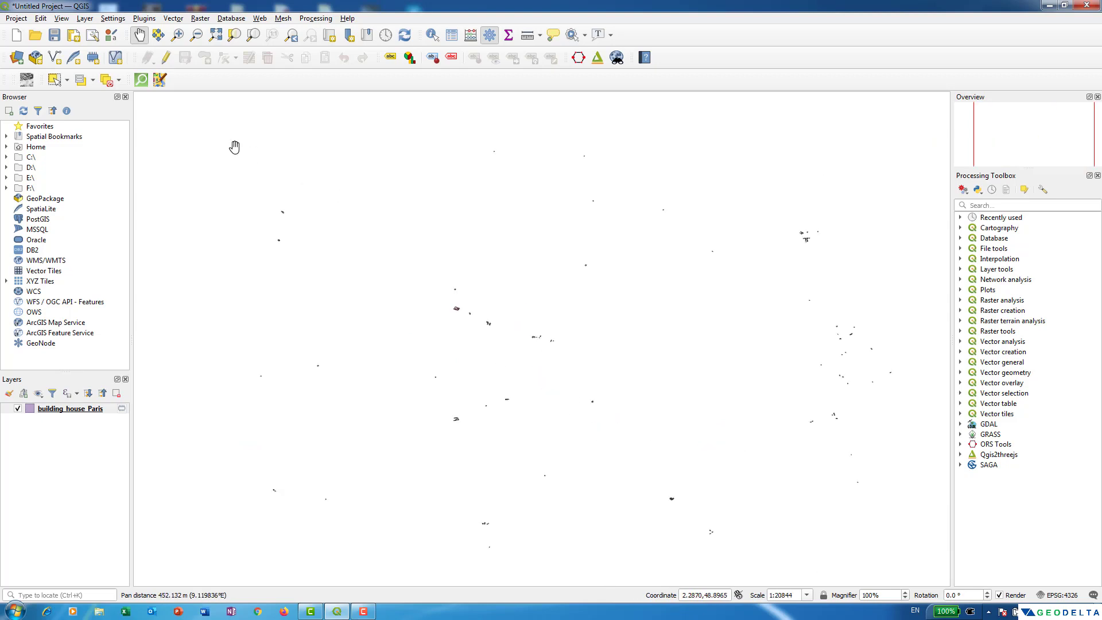
Run a QuickOSM building = apartments query in Paris, loading the building_apartments_Paris layer.
left_click(140, 80)
type("building")
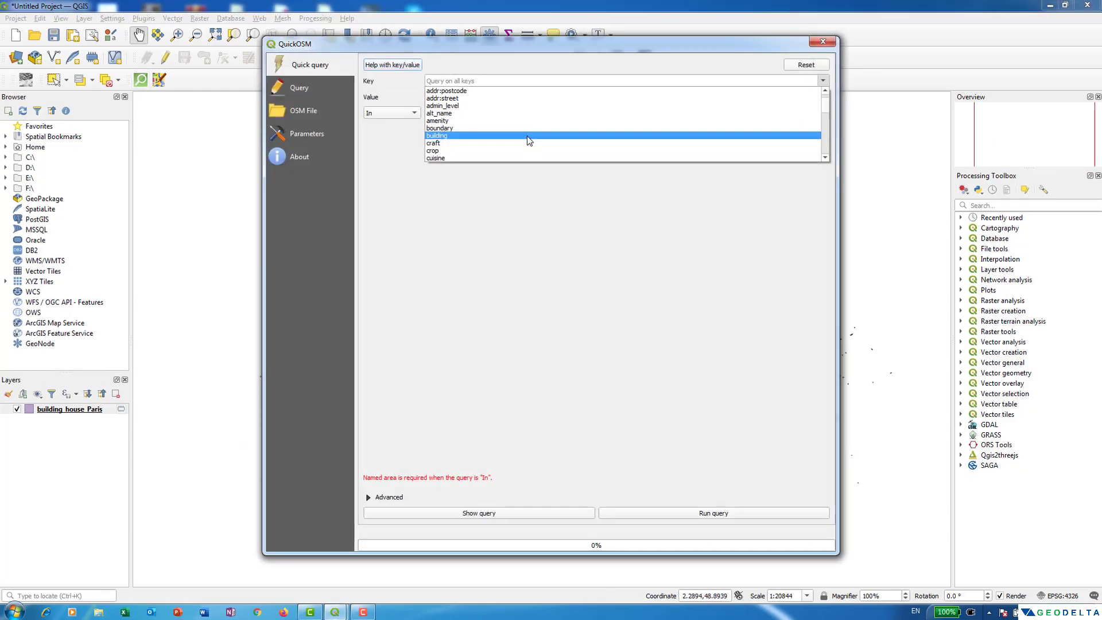
left_click(905, 114)
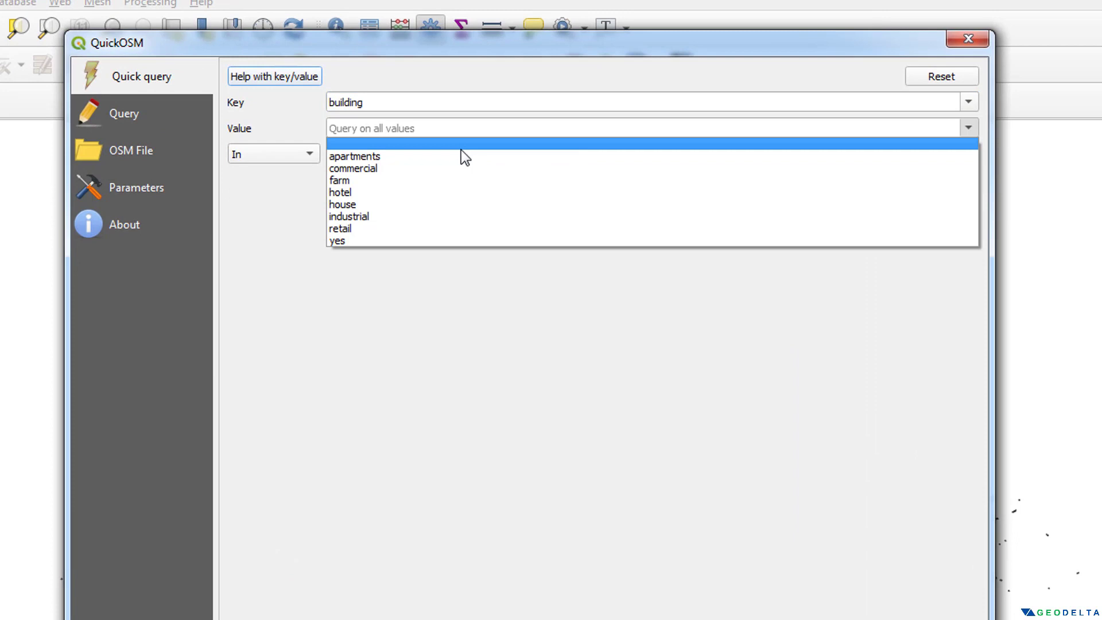
left_click(400, 160)
left_click(435, 157)
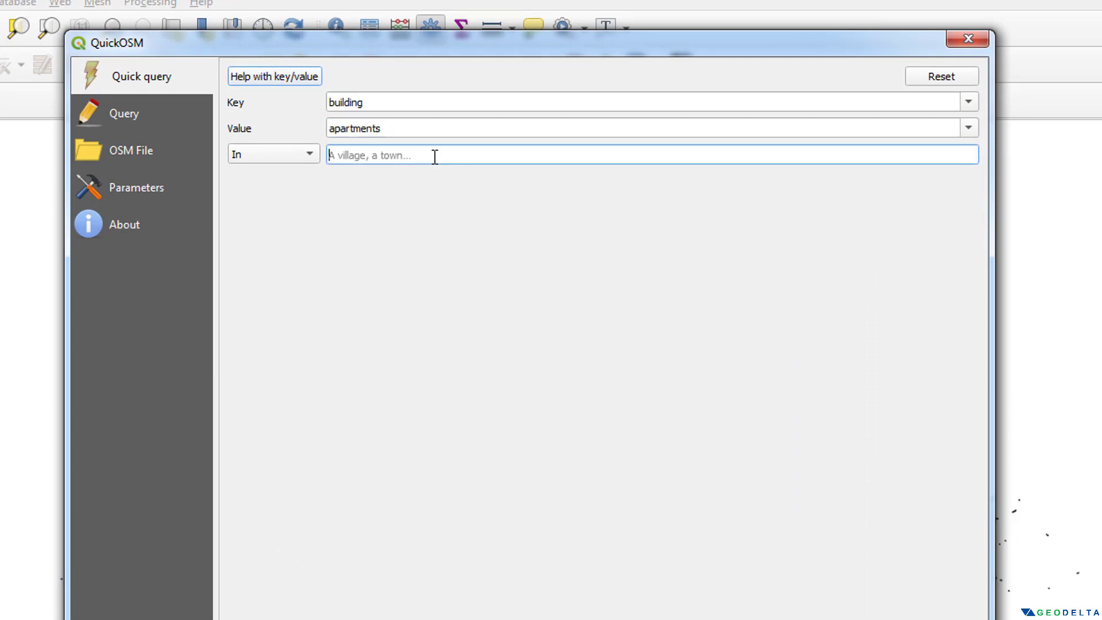
type("Paris")
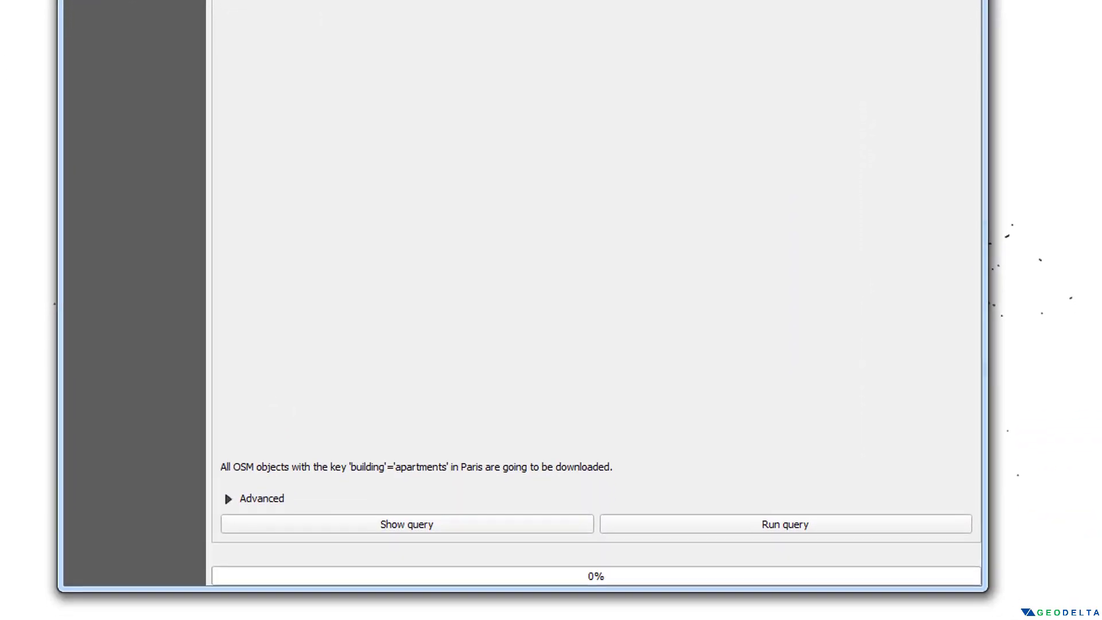
left_click(227, 498)
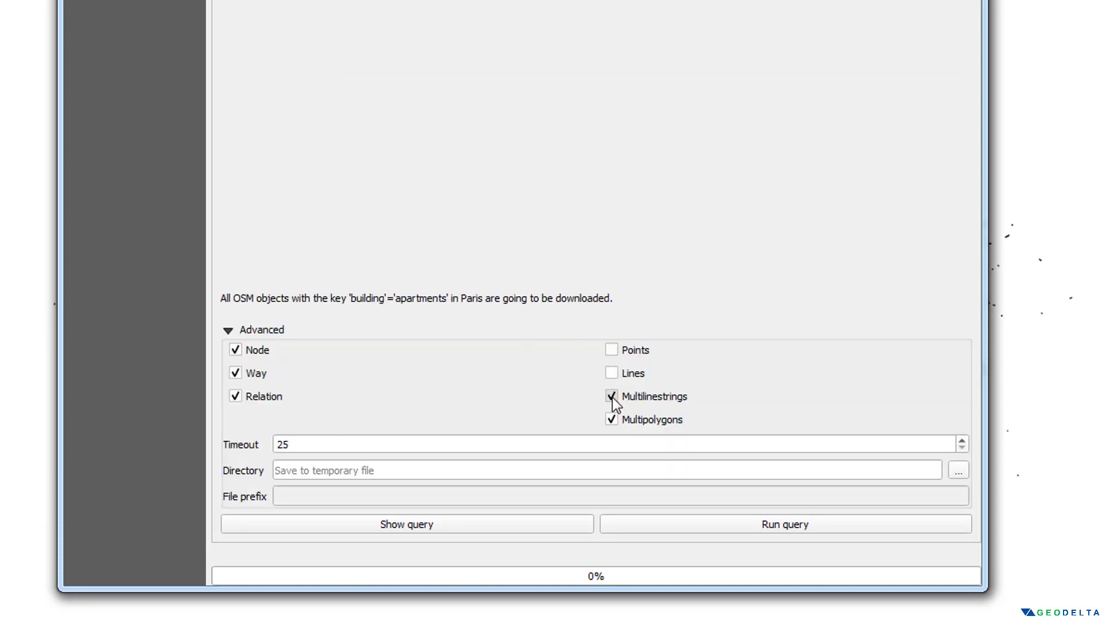
left_click(677, 526)
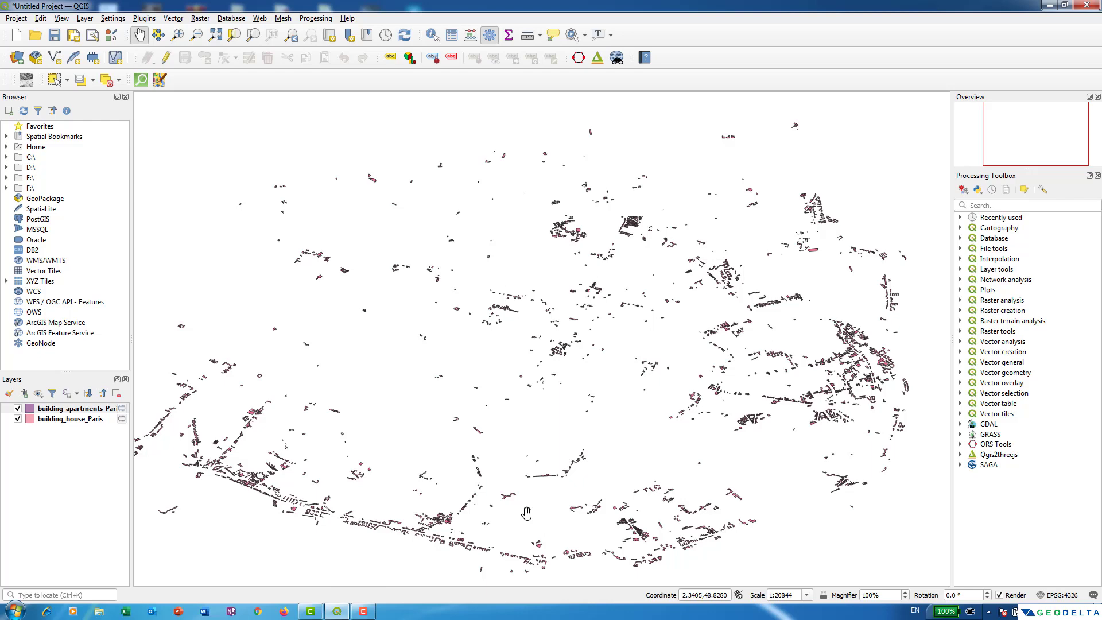
left_click_drag(529, 515, 670, 461)
scroll(842, 356, "up", 3)
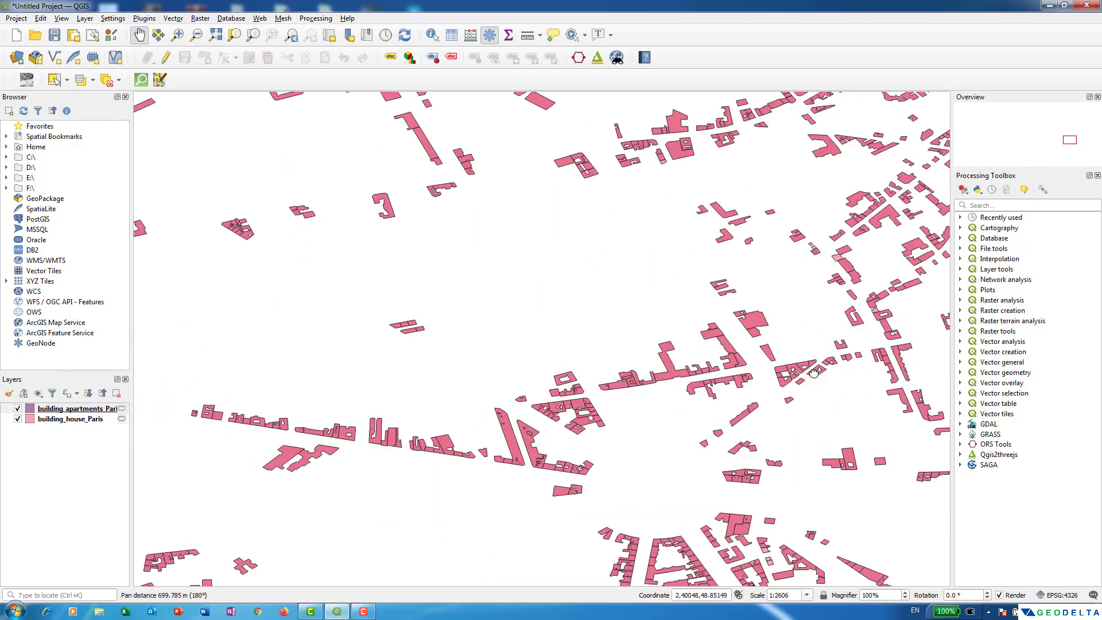
left_click_drag(843, 355, 577, 417)
scroll(510, 421, "down", 1)
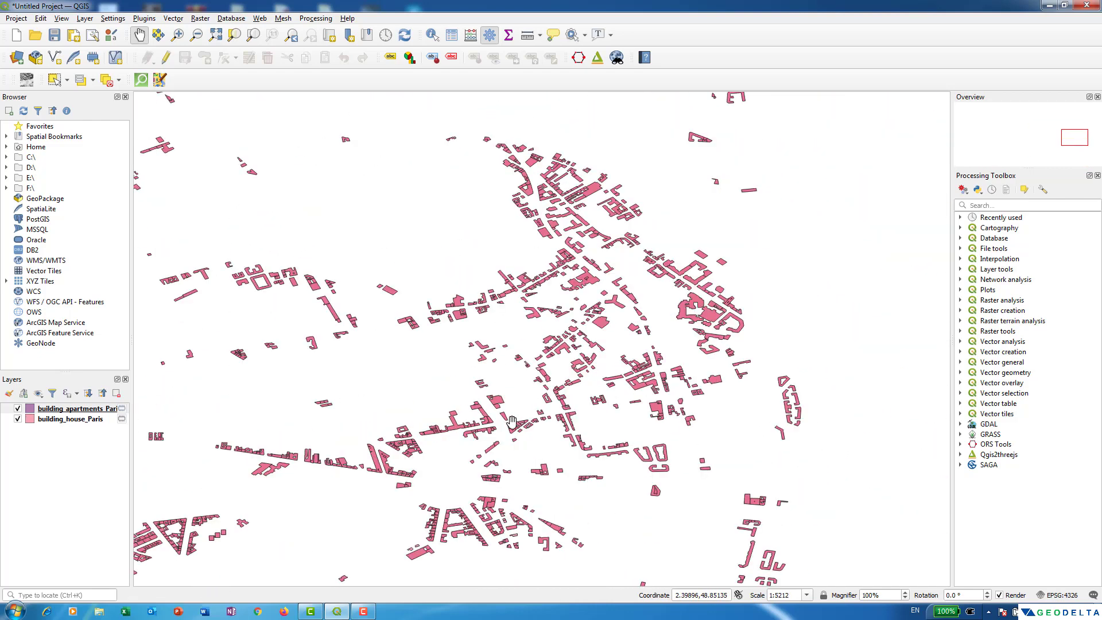
scroll(406, 451, "down", 1)
left_click_drag(406, 451, 769, 373)
right_click(85, 408)
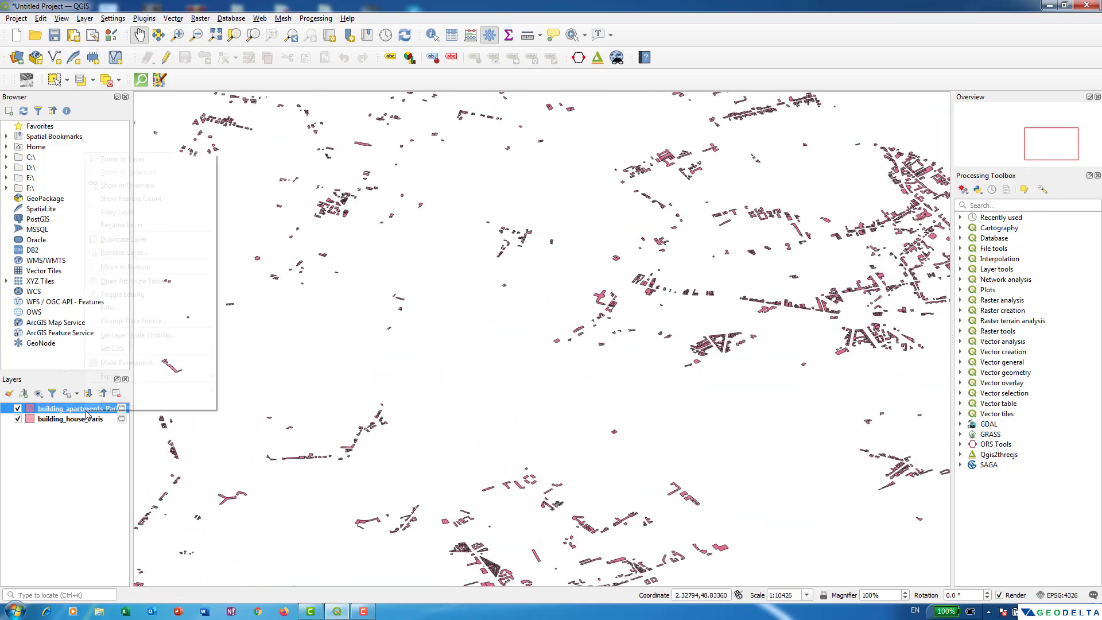
left_click(154, 281)
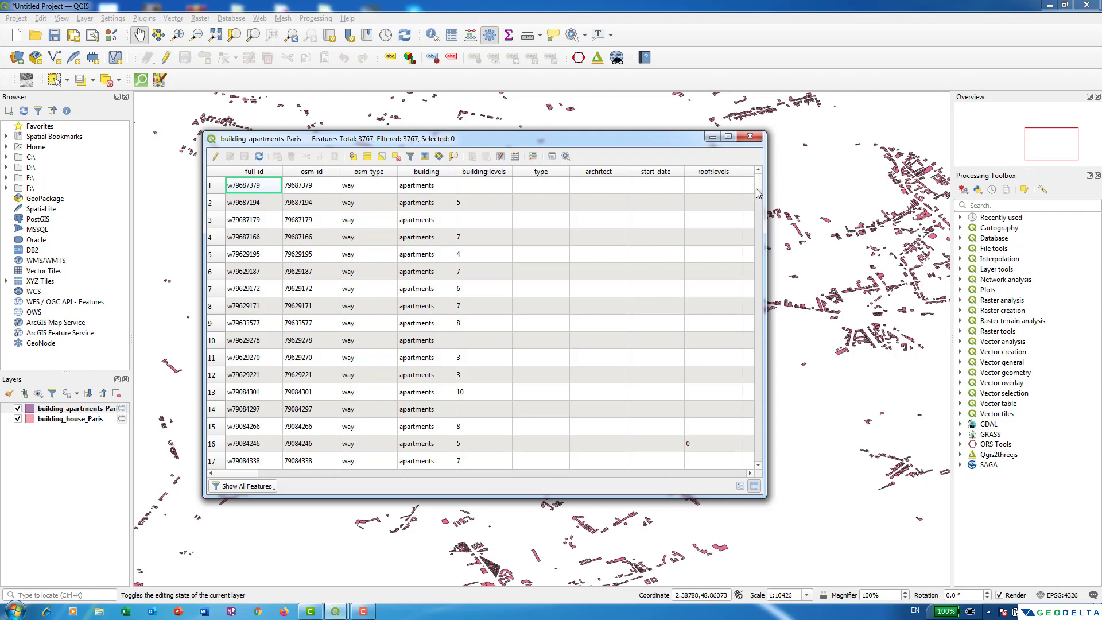
left_click_drag(758, 189, 764, 474)
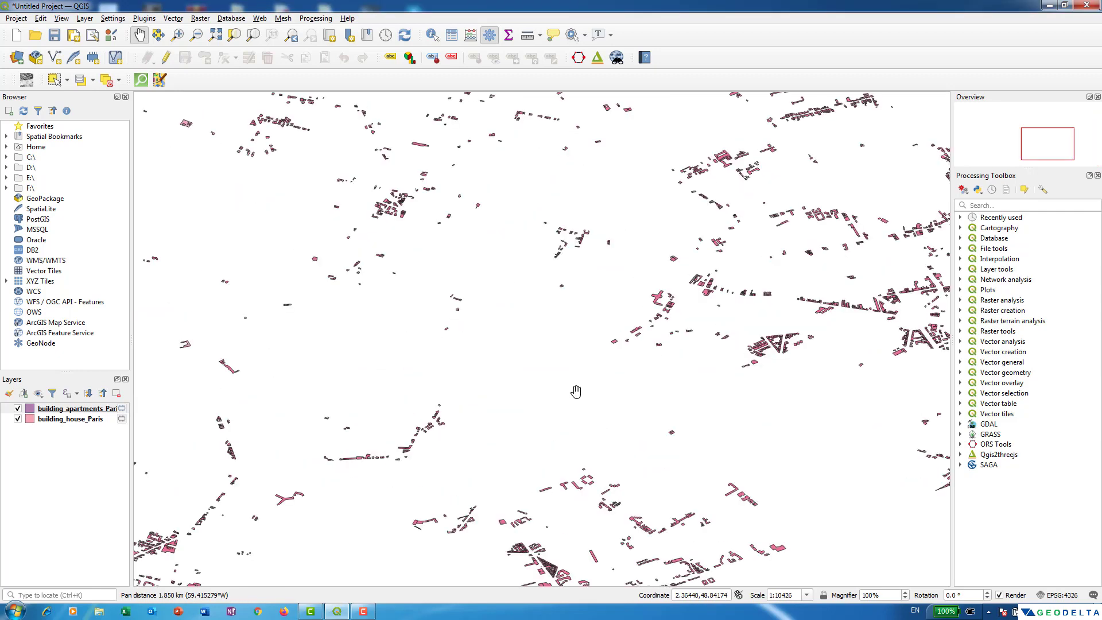
left_click_drag(576, 392, 596, 338)
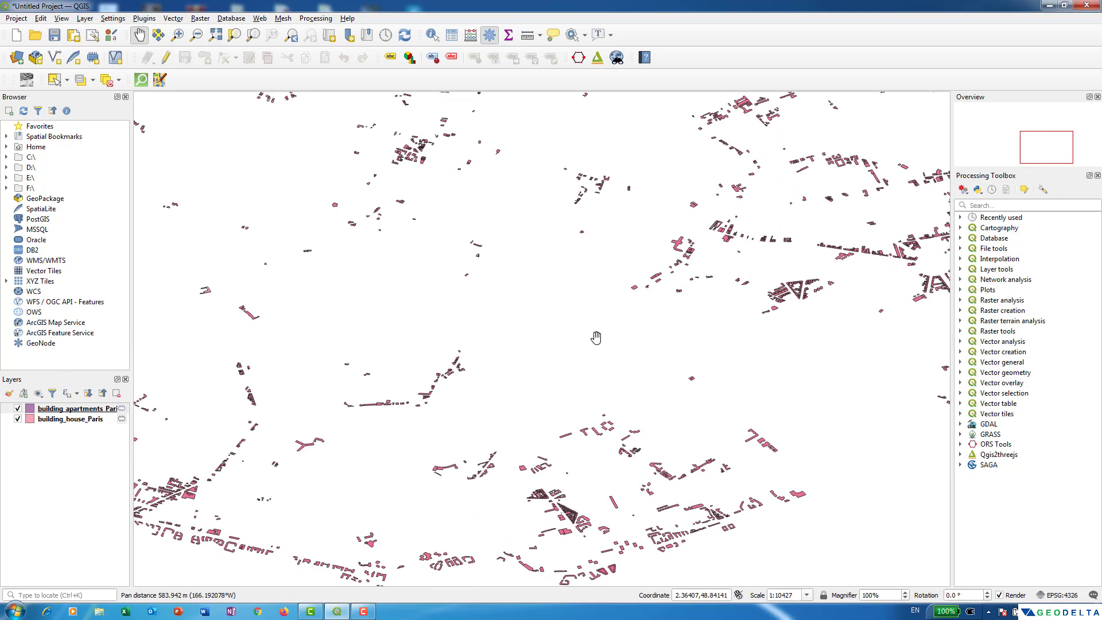
Run a QuickOSM railway = subway query in Paris, loading three railway_subway_Paris layers.
left_click(141, 80)
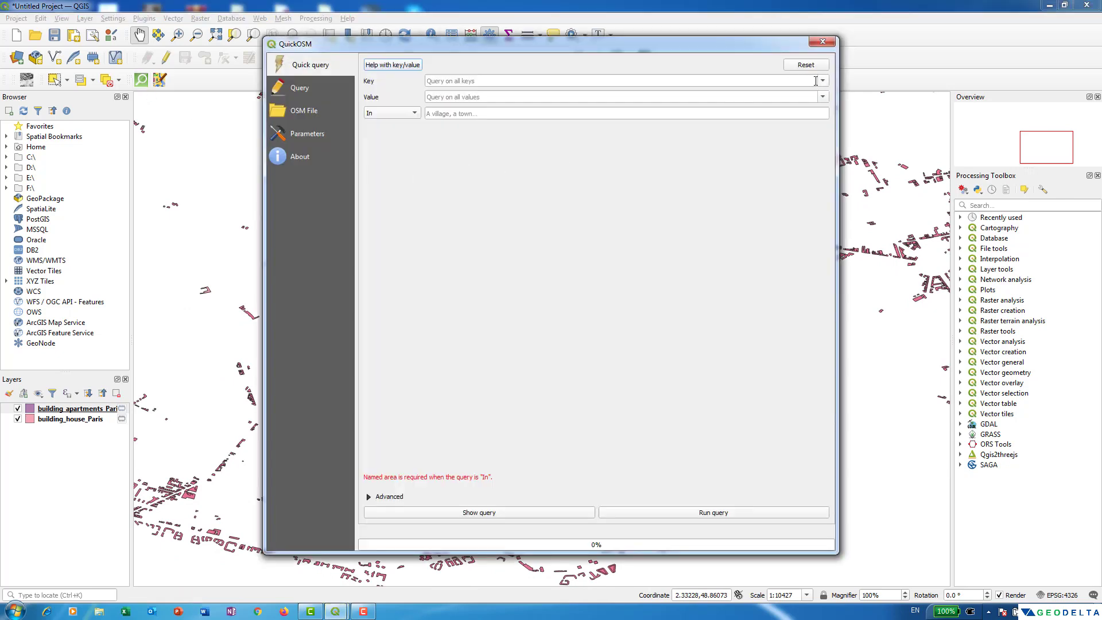
left_click(746, 83)
scroll(508, 125, "down", 5)
left_click(508, 125)
left_click(459, 97)
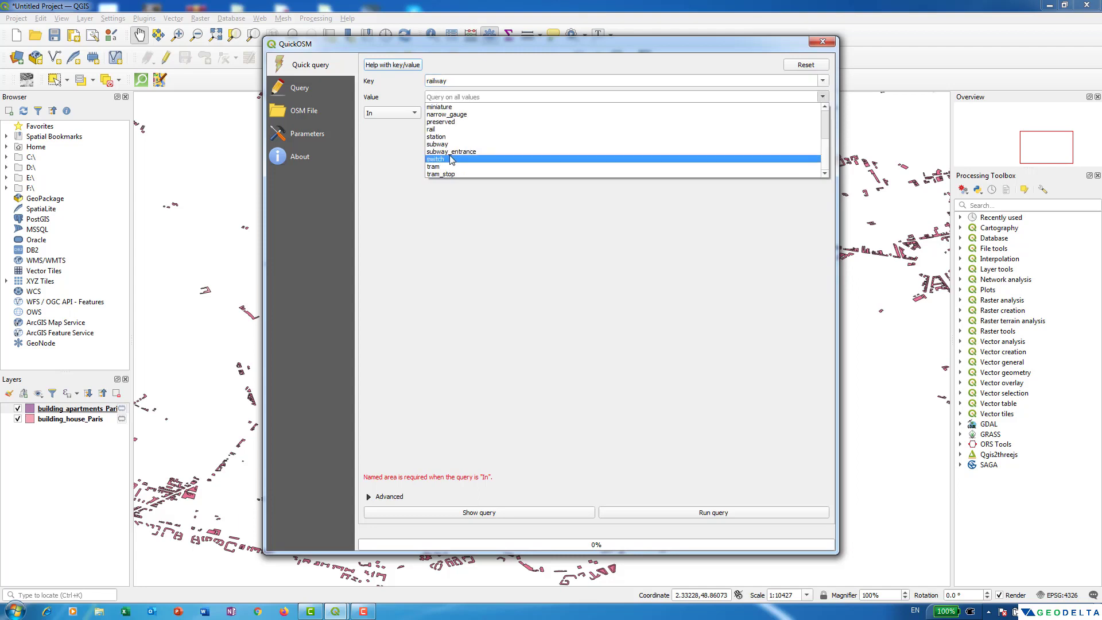
left_click(441, 144)
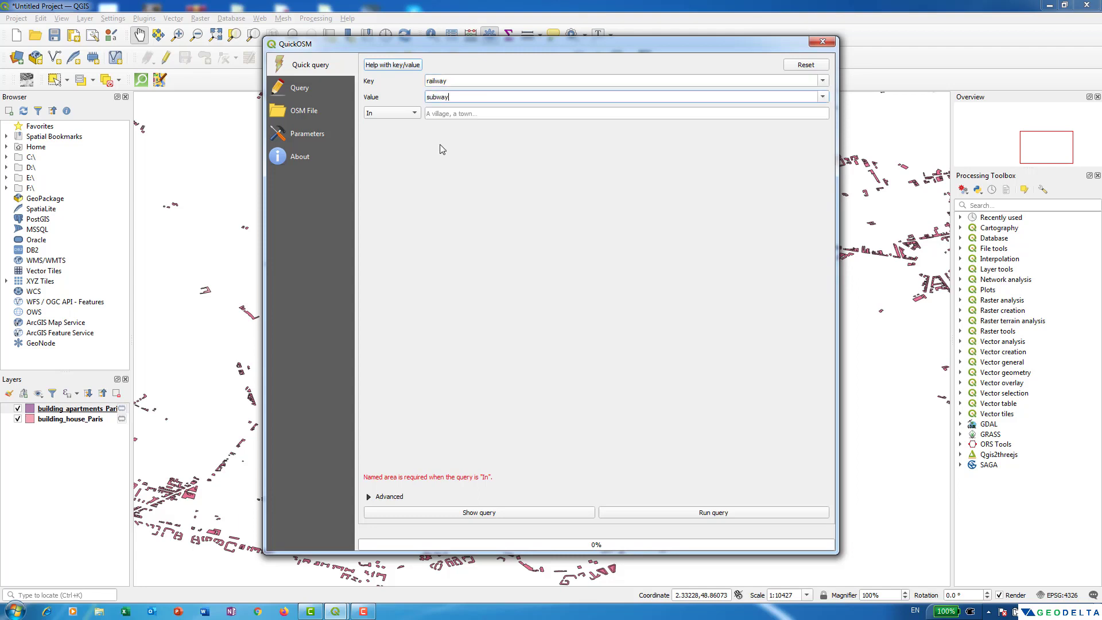
left_click(500, 113)
type("Paris")
left_click(497, 124)
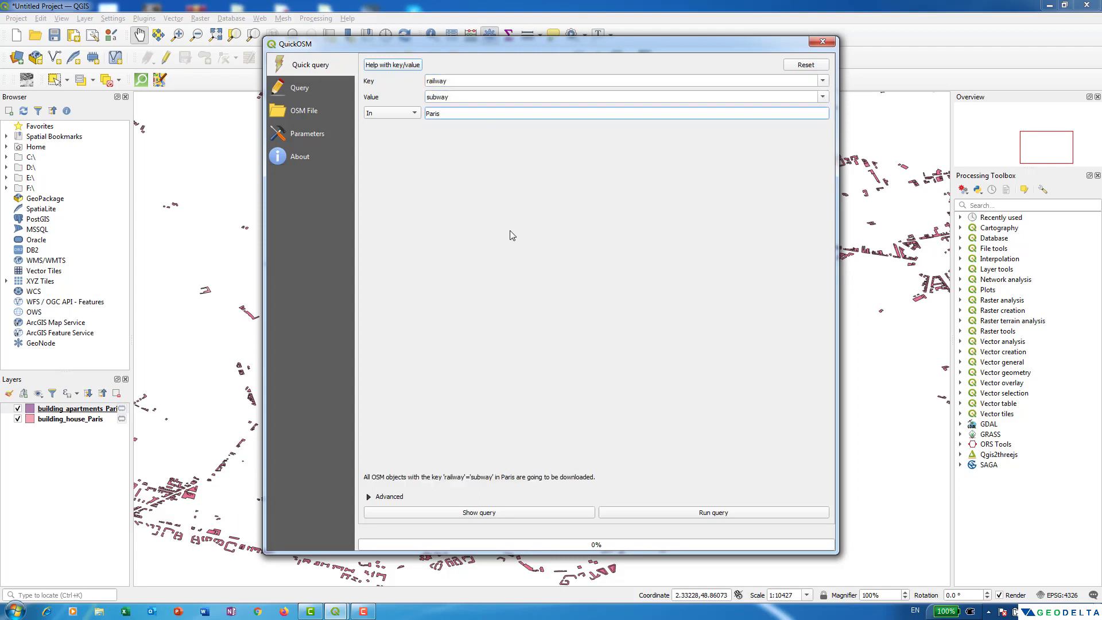
left_click(371, 496)
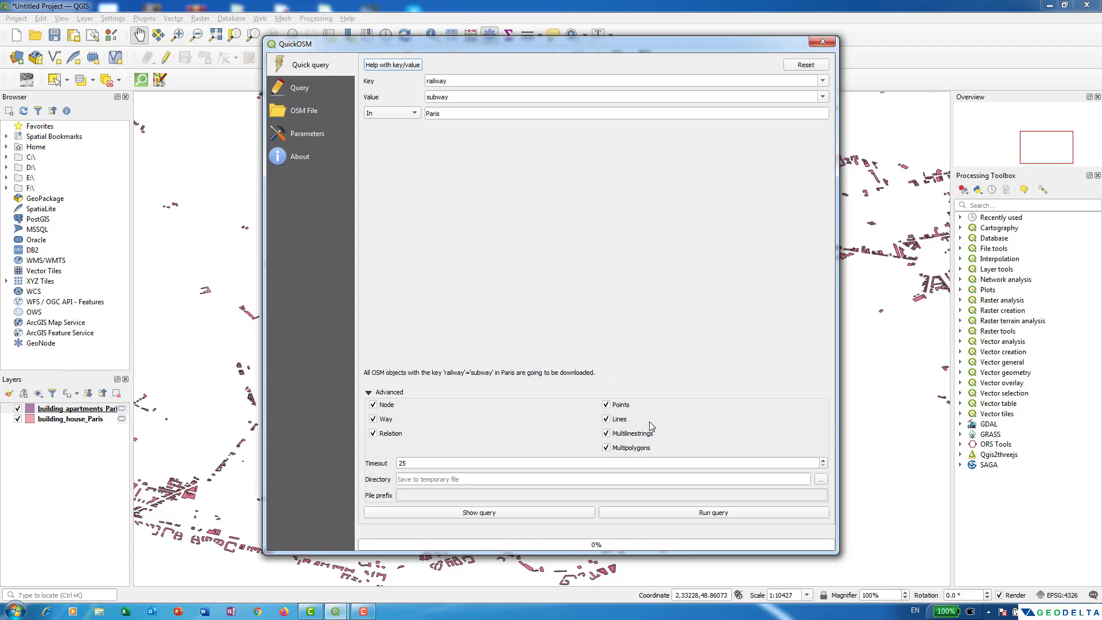
left_click(667, 514)
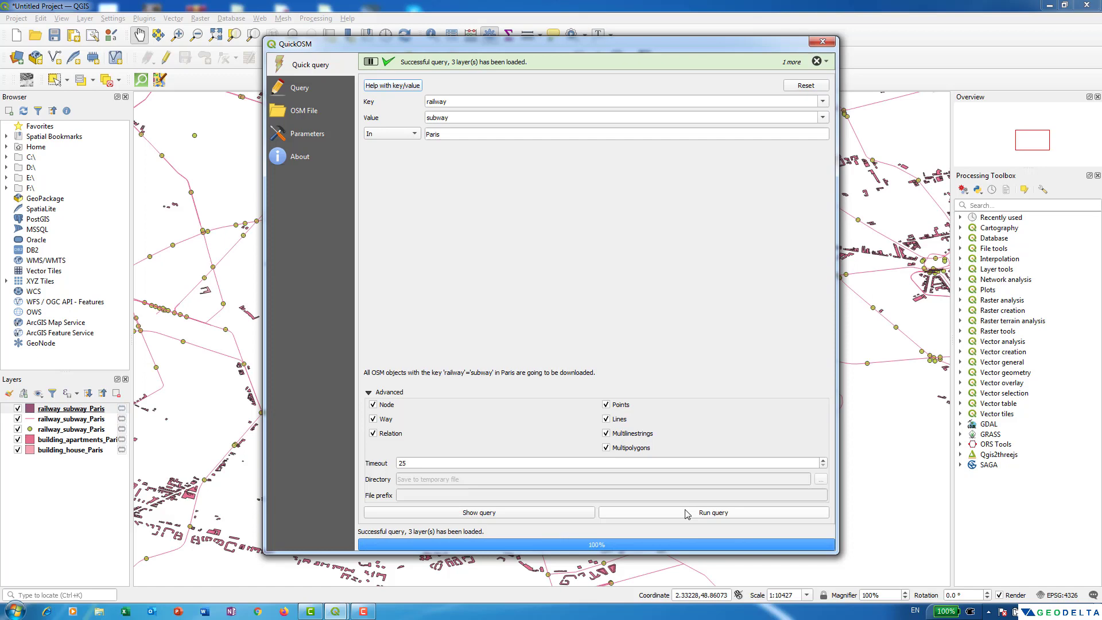
Close QuickOSM and remove the polygon railway_subway_Paris layer, keeping lines and stations.
left_click(823, 41)
left_click_drag(503, 398, 576, 388)
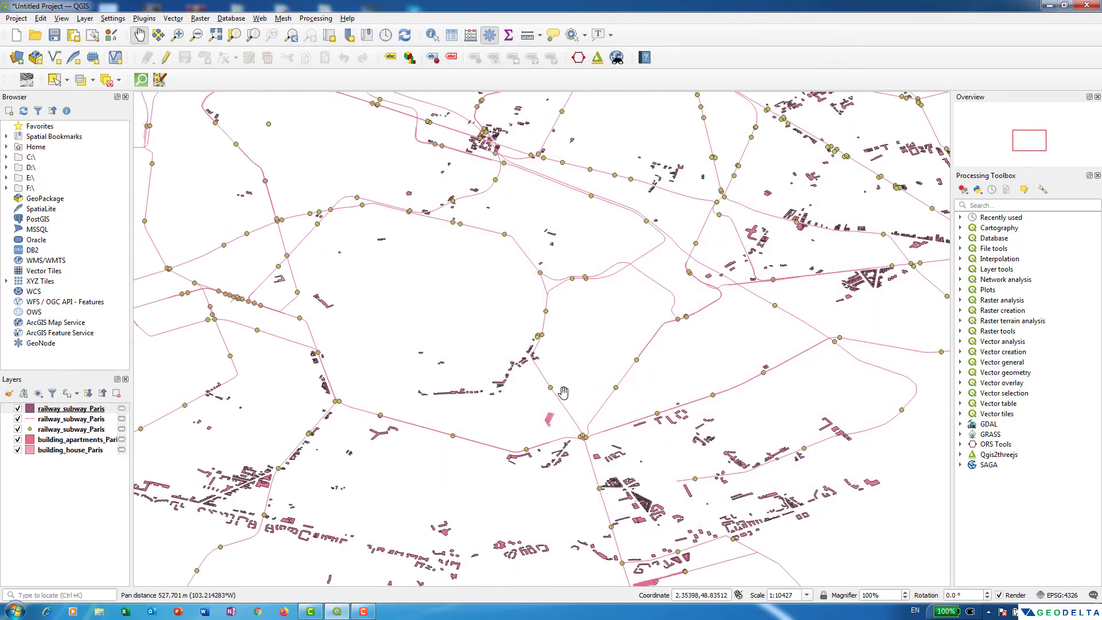
left_click(80, 430)
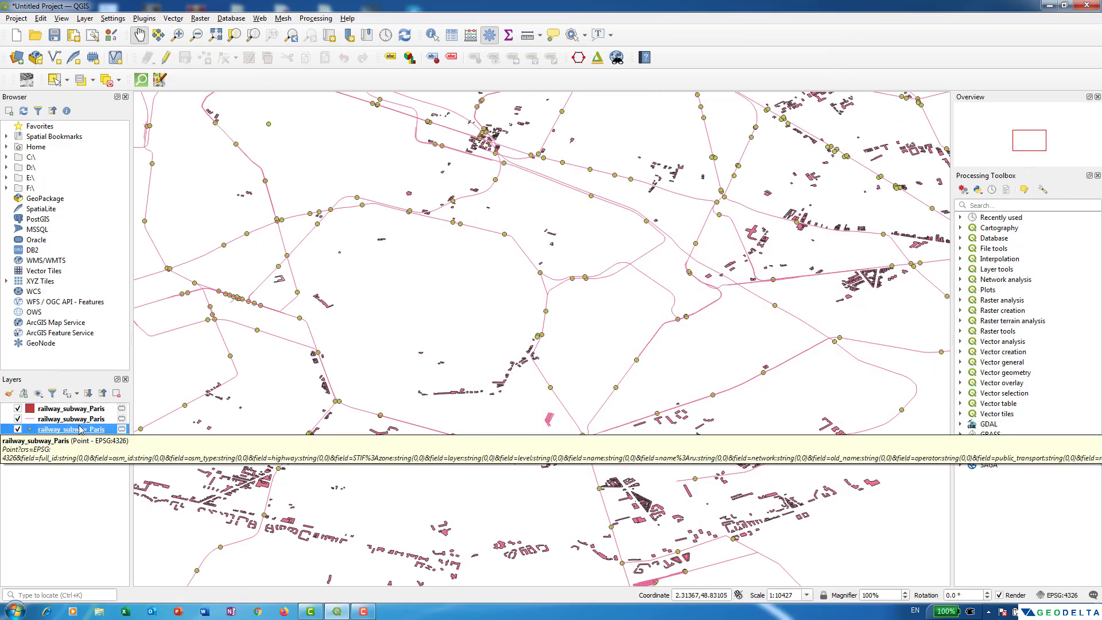
key("Up")
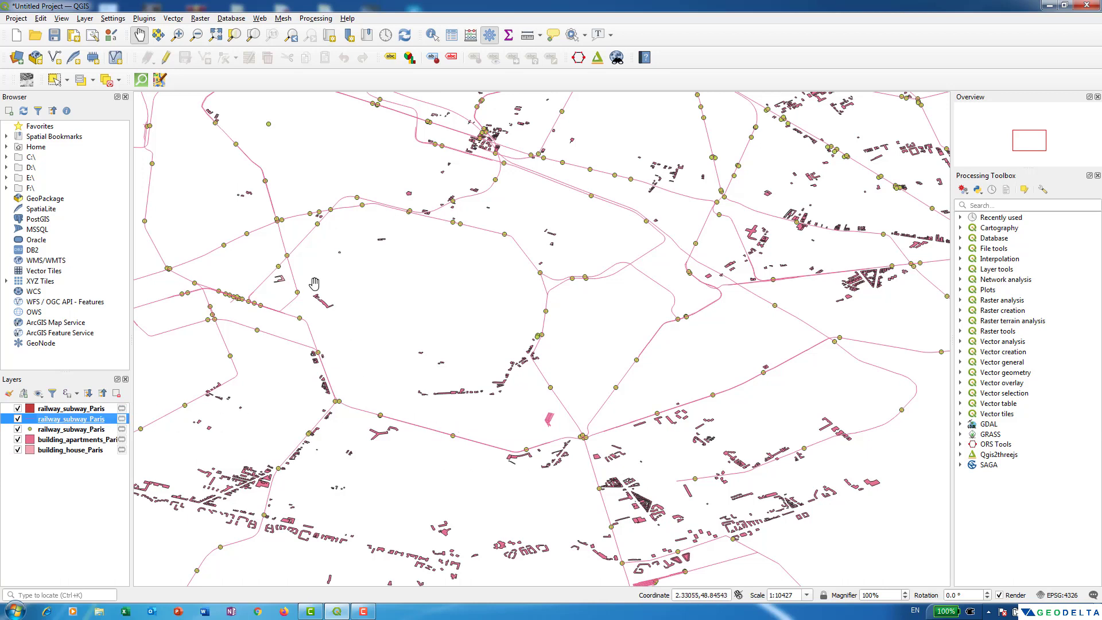
left_click(56, 410)
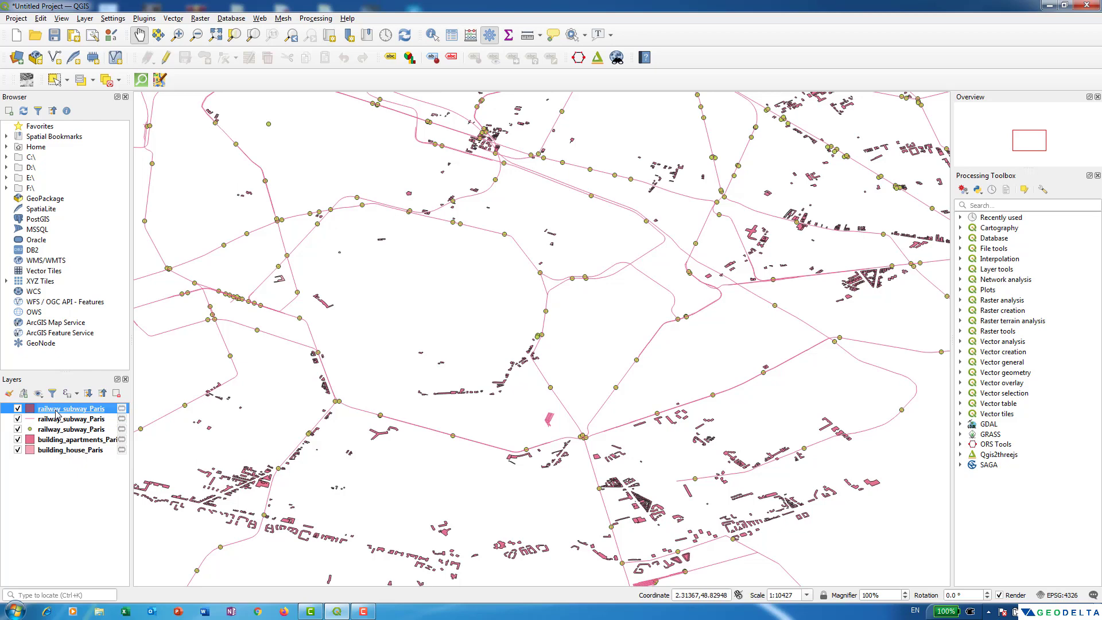
right_click(44, 411)
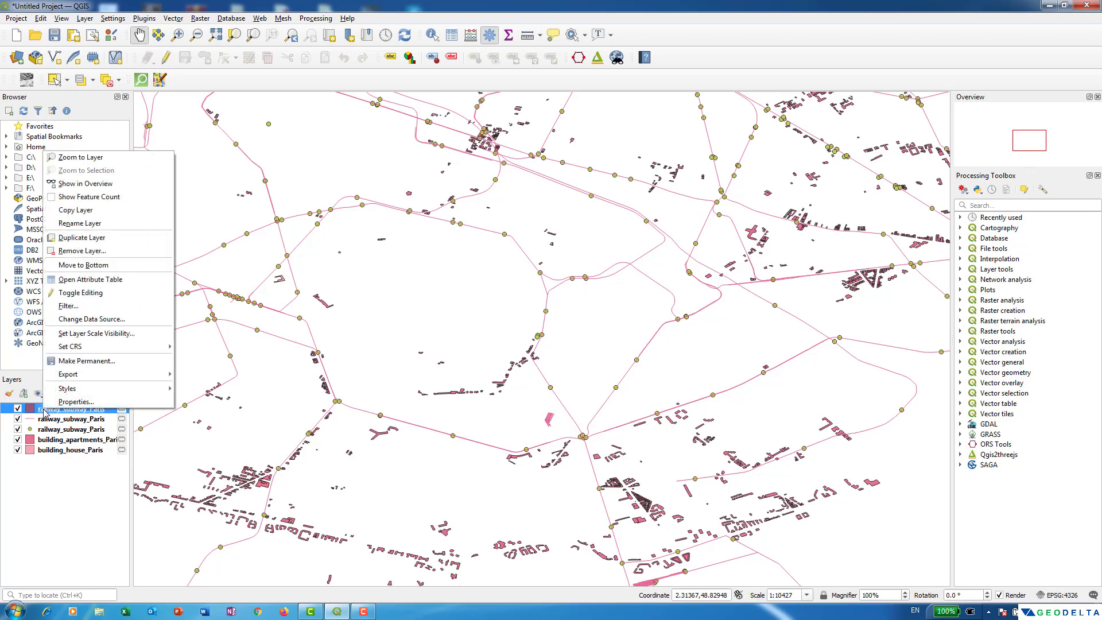
left_click(82, 251)
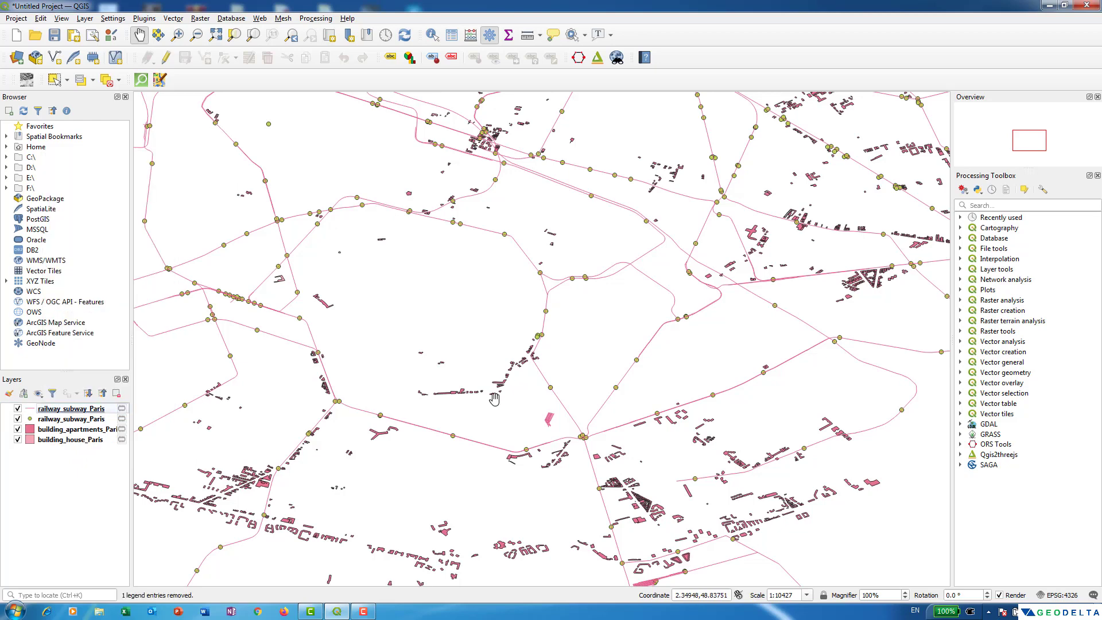
Open the stations layer's attribute table and scroll through its 781 records.
right_click(81, 423)
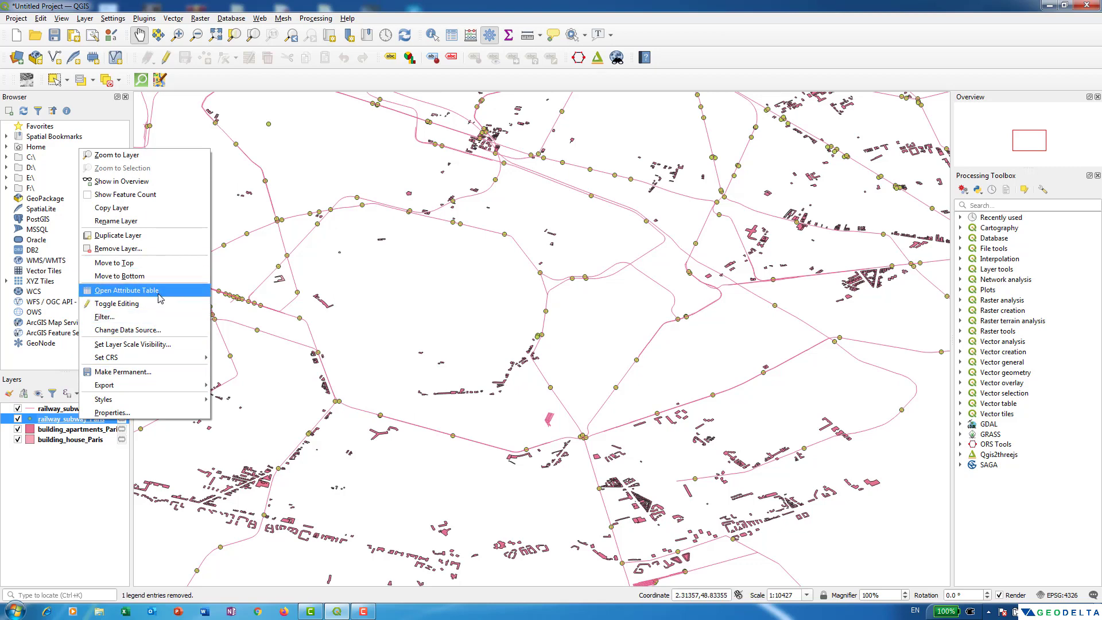
left_click(160, 297)
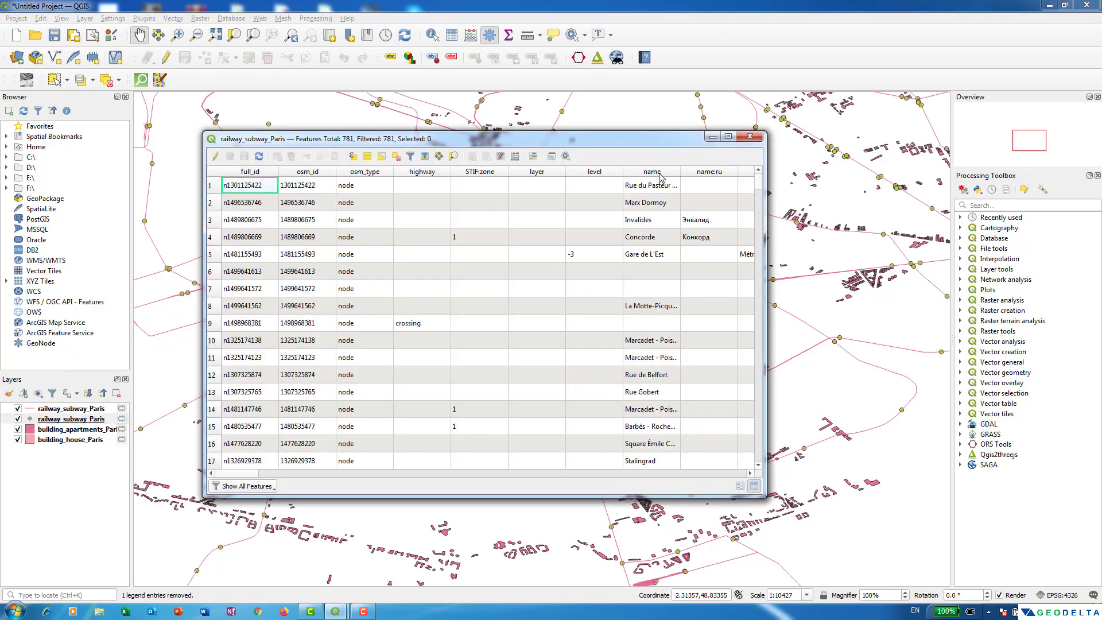
left_click_drag(759, 187, 762, 381)
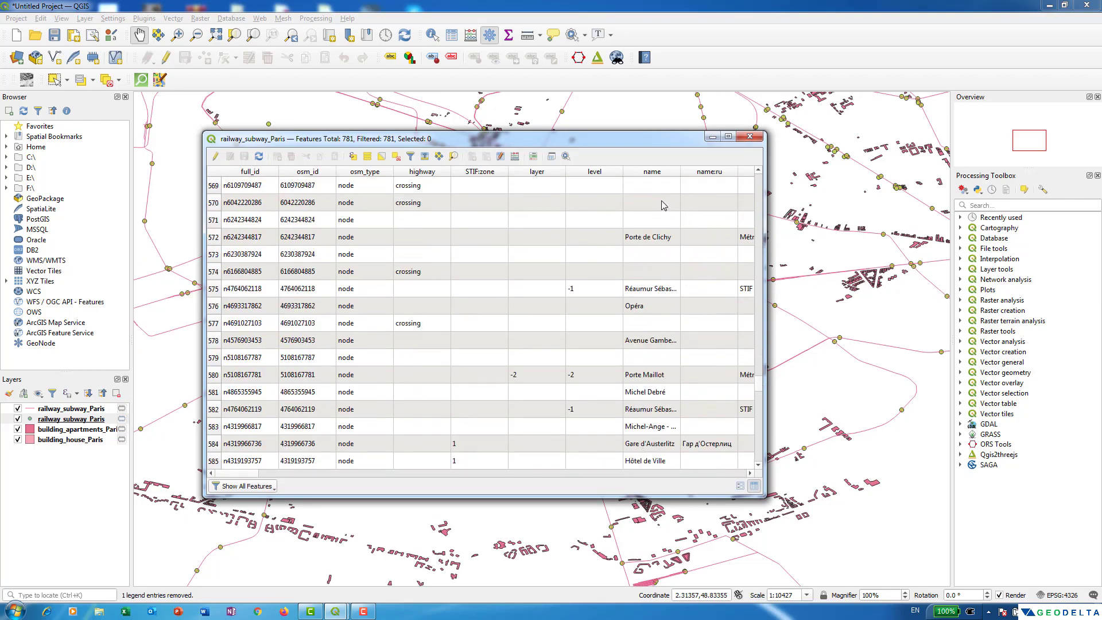
left_click_drag(759, 380, 764, 171)
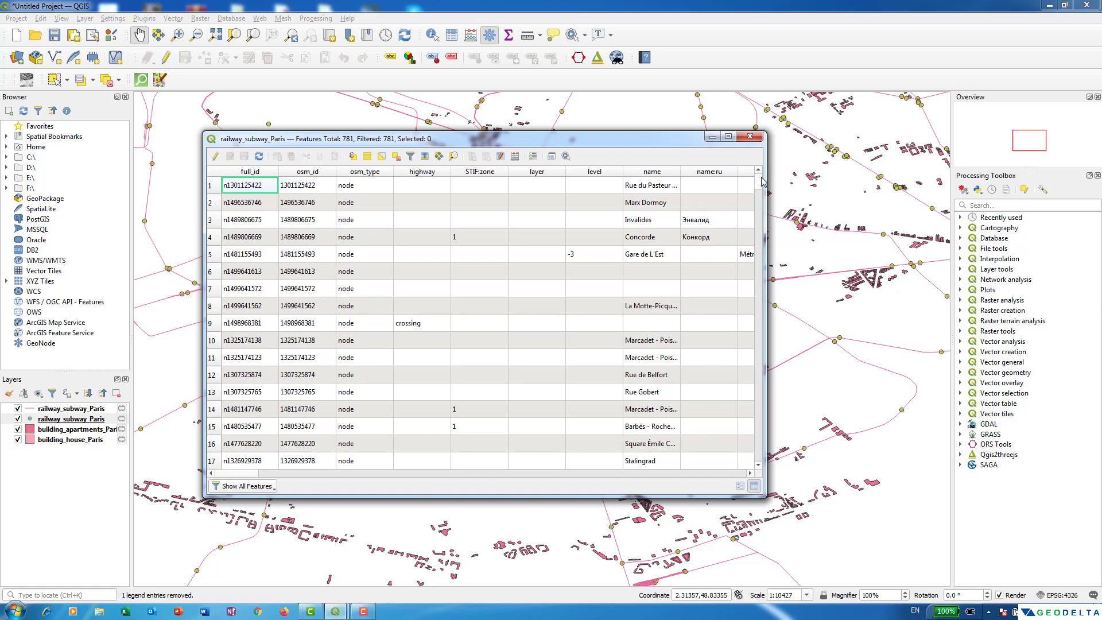
Close the stations table, then review and close the subway lines attribute table.
left_click(750, 136)
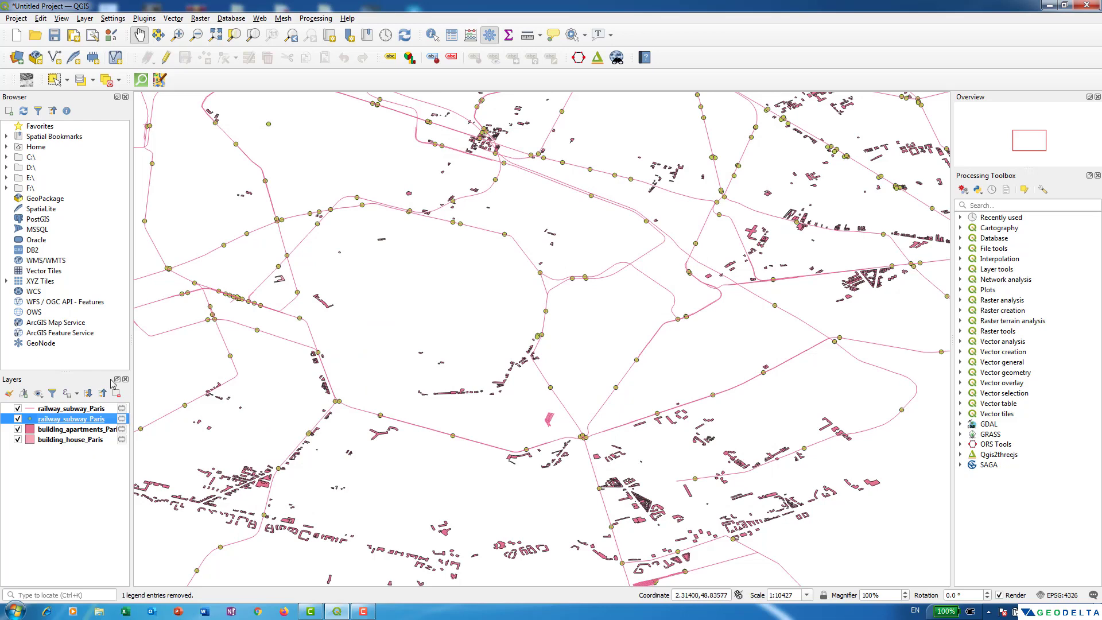
right_click(63, 409)
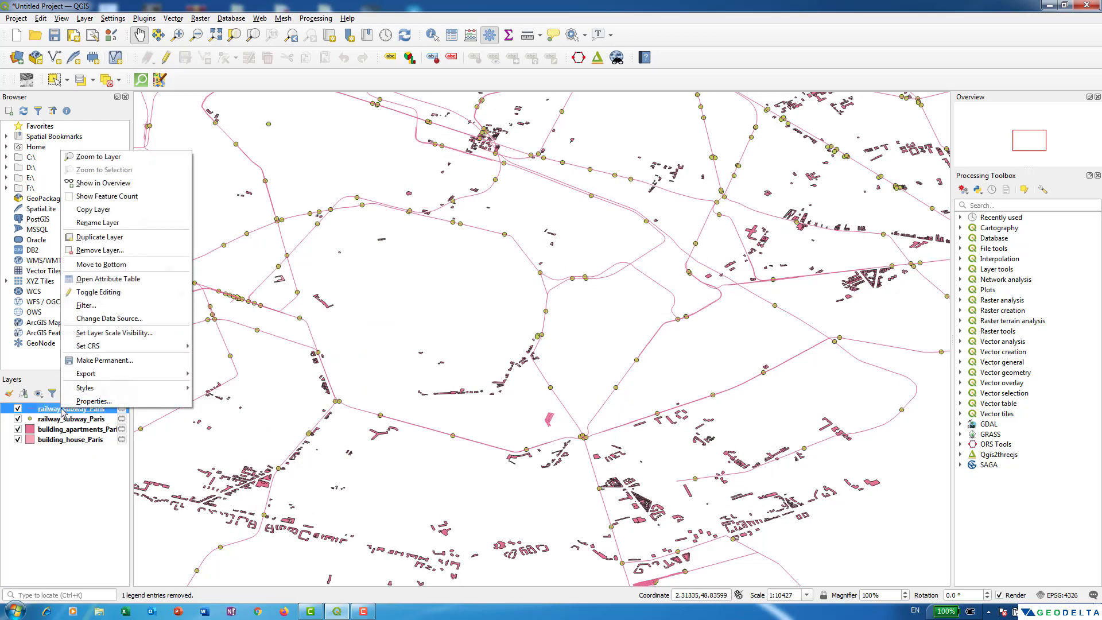
left_click(136, 284)
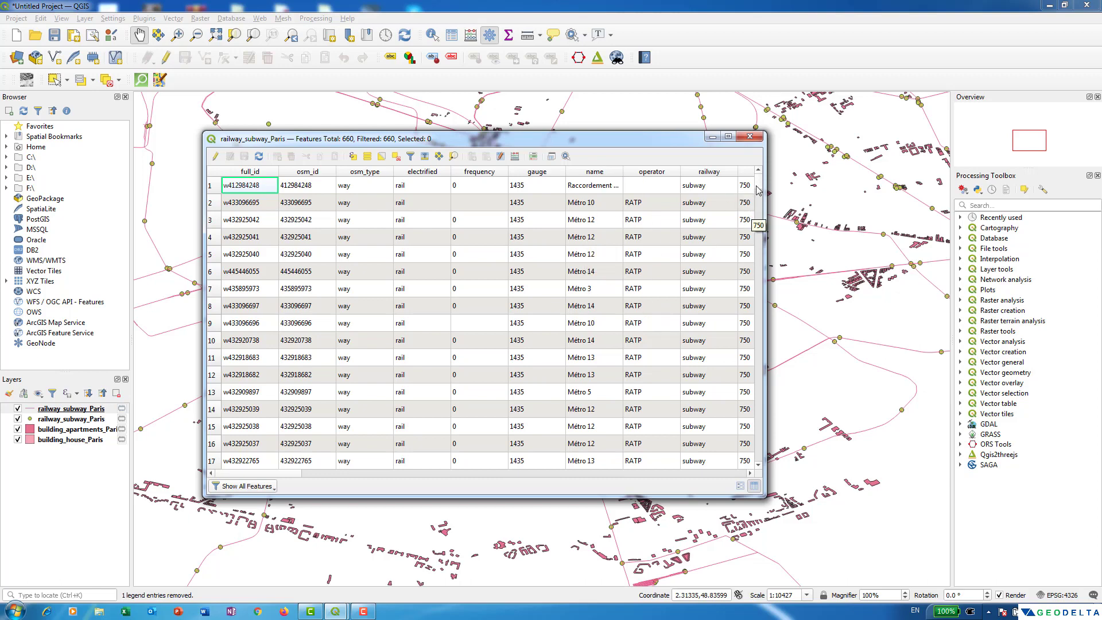
left_click_drag(758, 189, 756, 295)
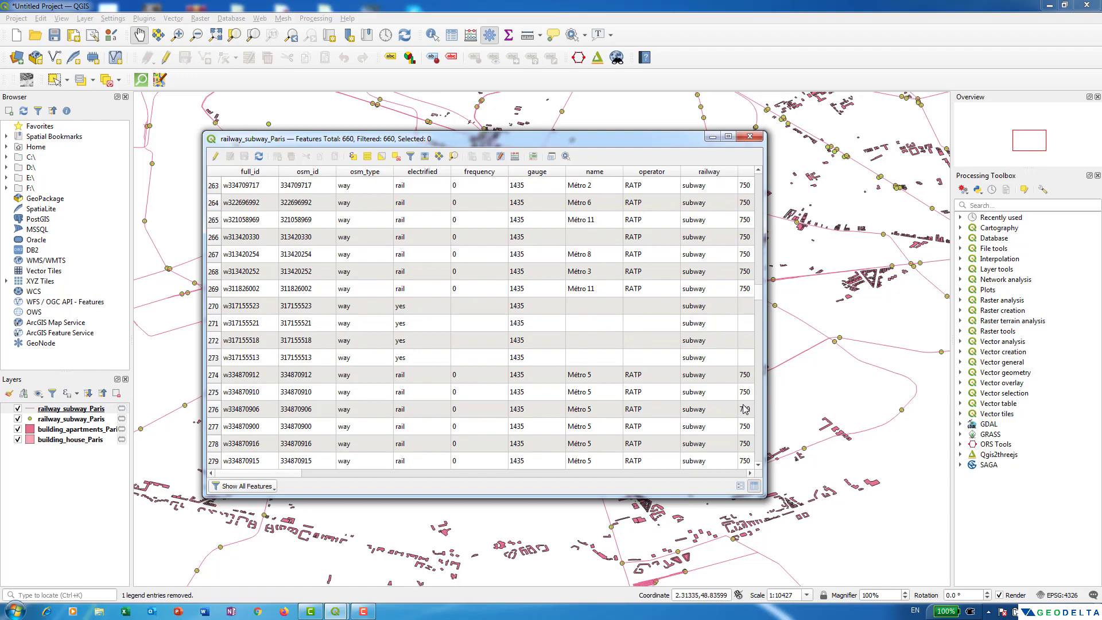
key("ctrl+Home")
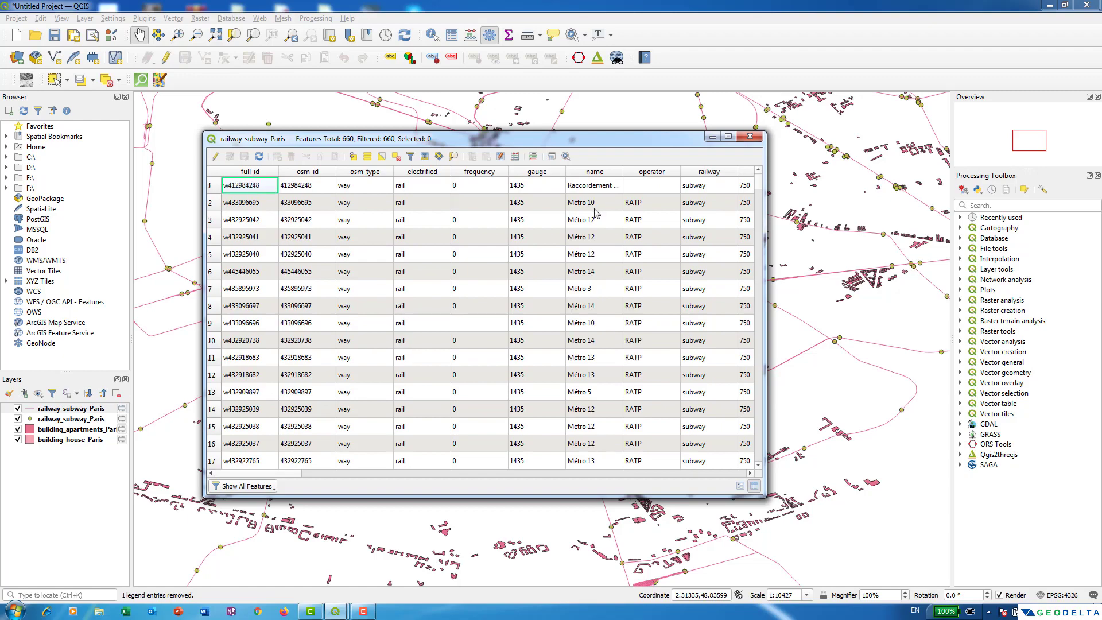
left_click(749, 136)
Zoom out and pan to show the whole Paris subway network at 1:20849.
scroll(678, 406, "down", 1)
scroll(678, 406, "up", 1)
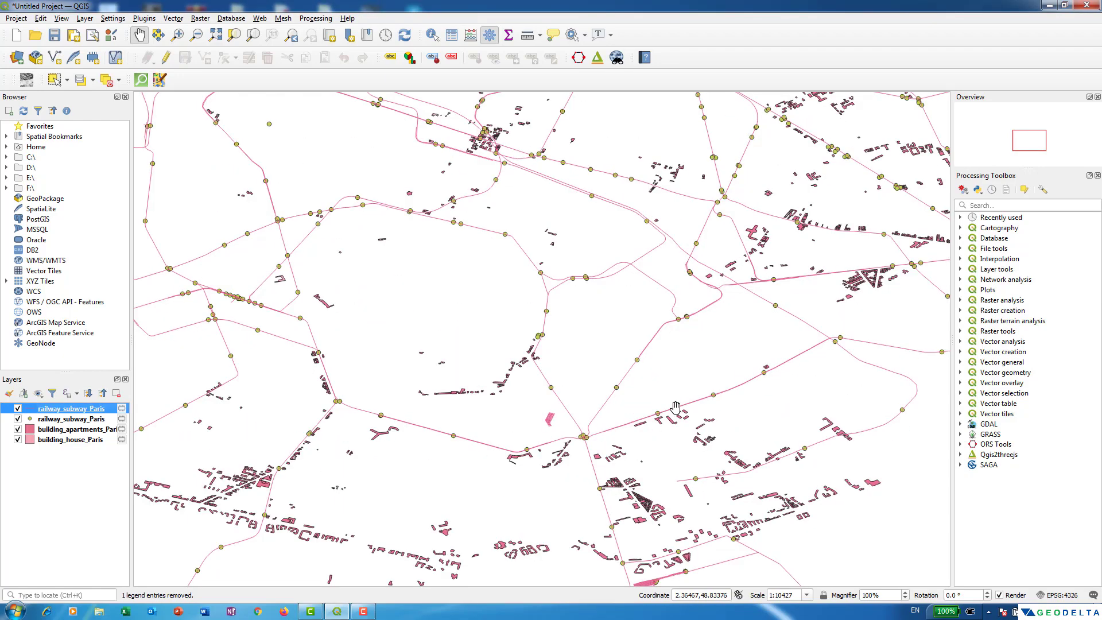
scroll(676, 407, "down", 1)
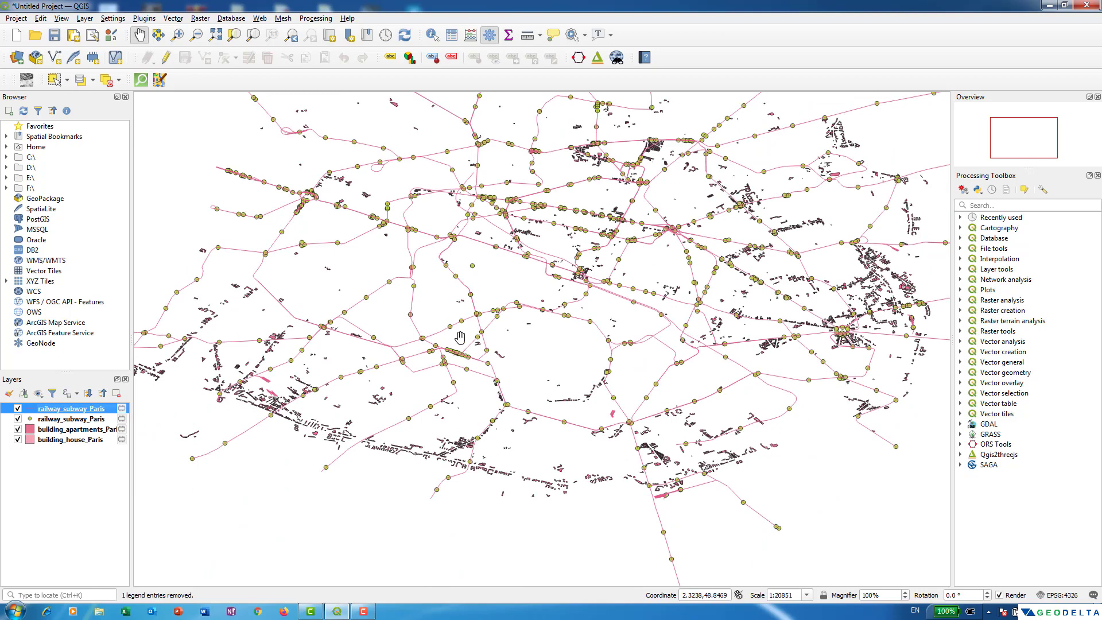
left_click_drag(575, 325, 536, 355)
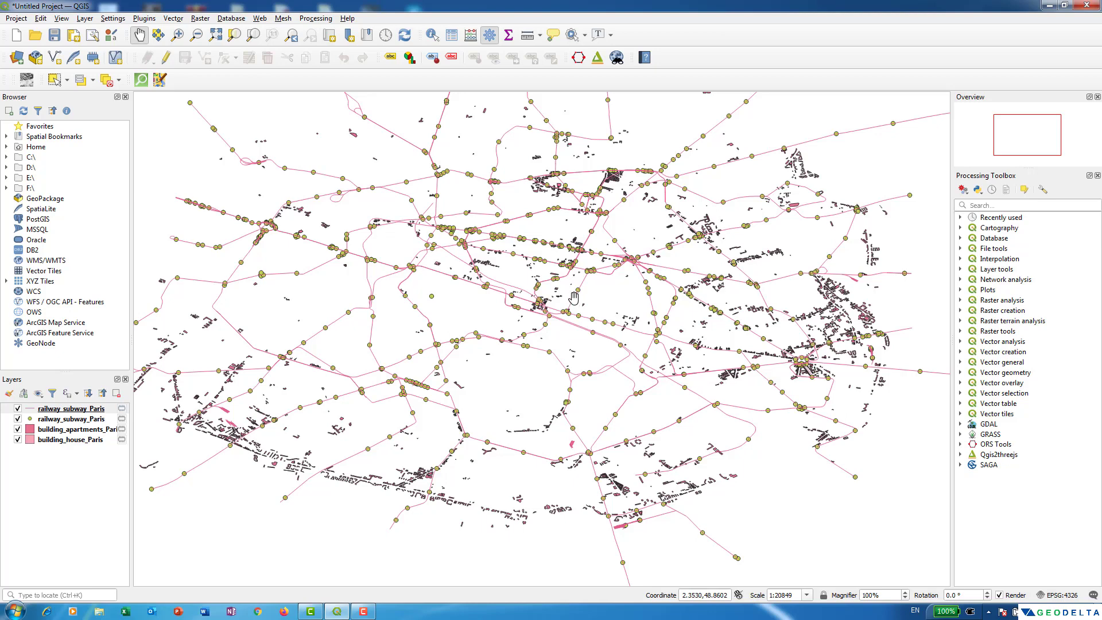
Search 'quickmap' in the plugin manager, install QuickMapServices 0.19.11.1, and close the manager.
left_click(144, 18)
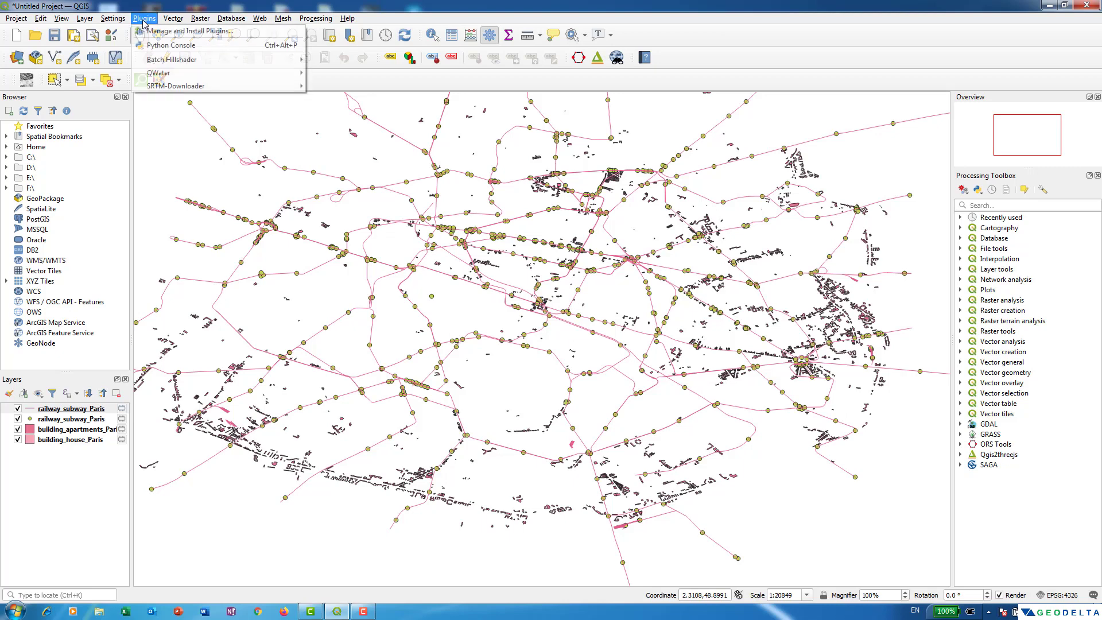
left_click(156, 32)
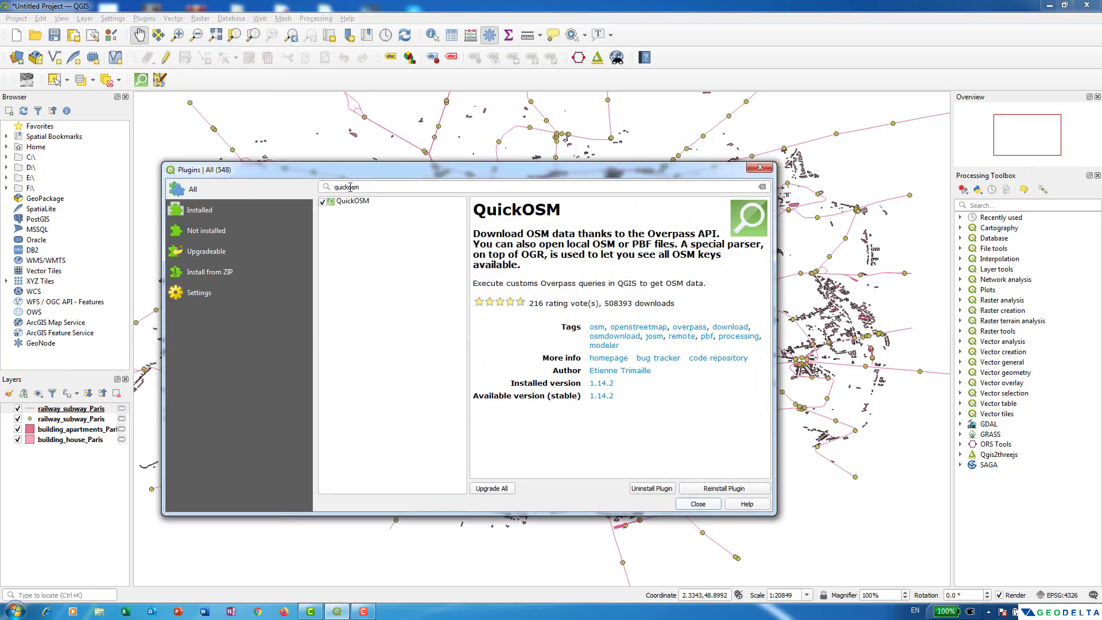
left_click(363, 186)
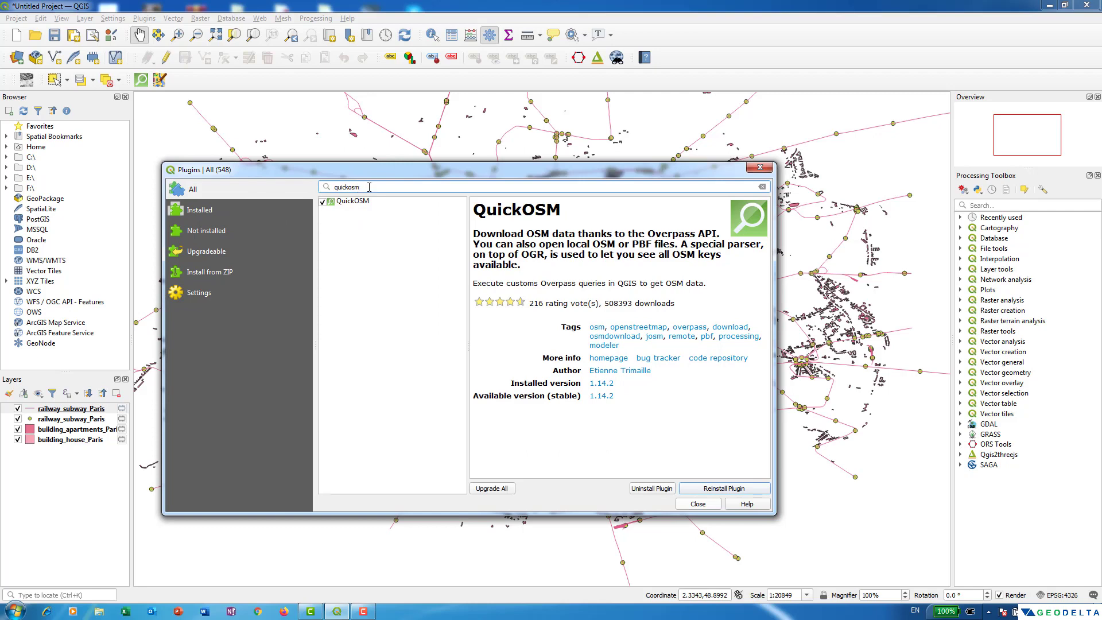
key("shift+Left")
key("shift+Left")
key("shift+Left")
type("map")
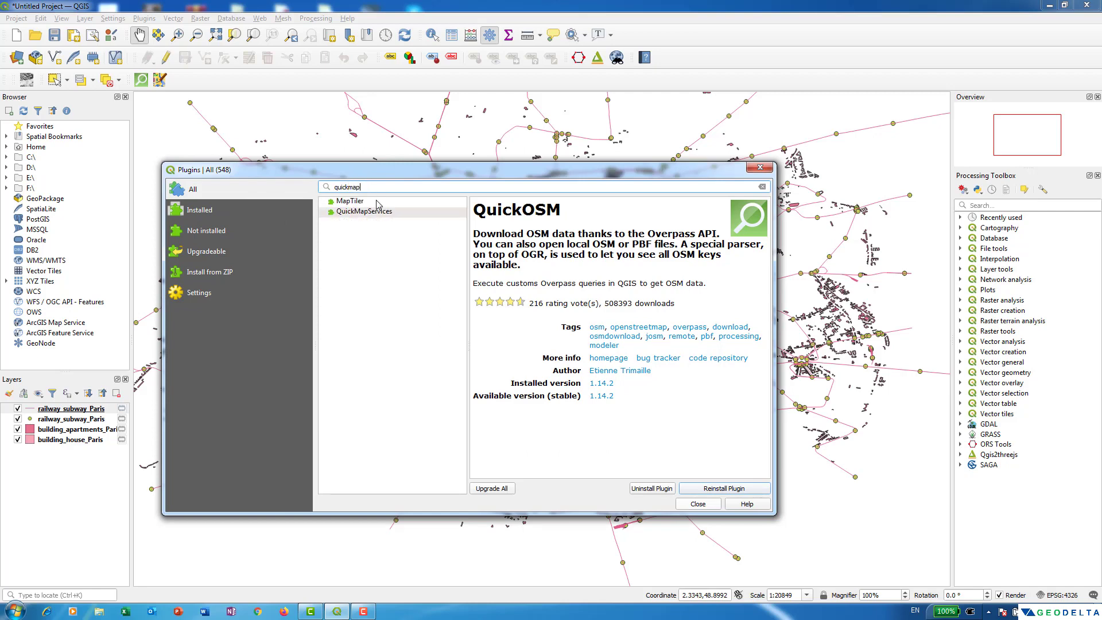
left_click(363, 212)
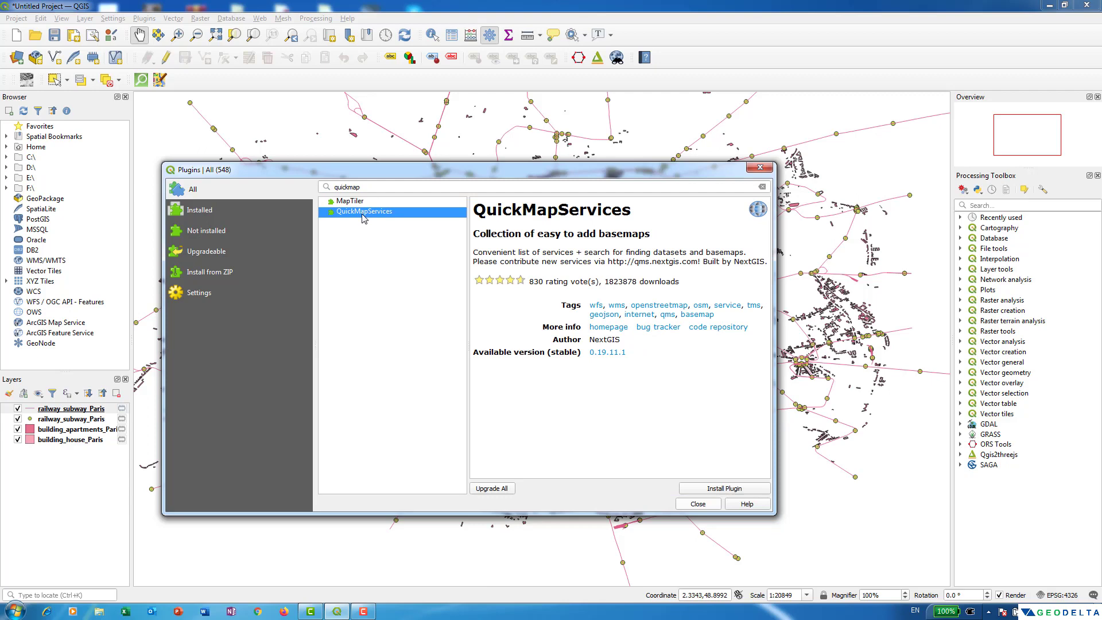
left_click(738, 492)
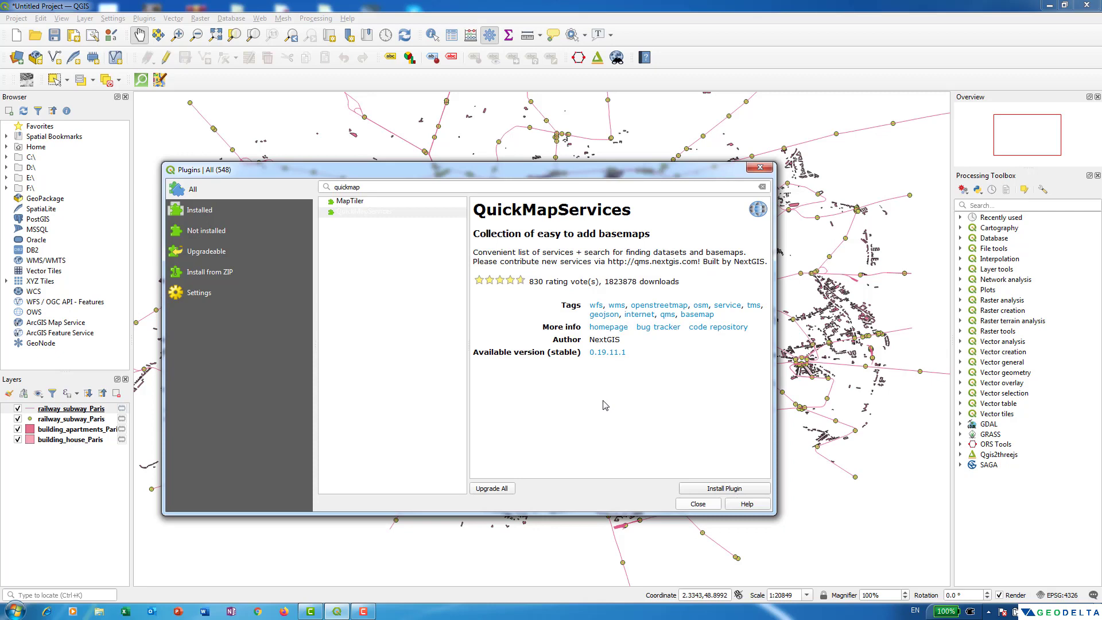
left_click(696, 501)
Load the QuickMapServices OSM Standard basemap beneath the Paris layers and look over the city.
left_click(258, 19)
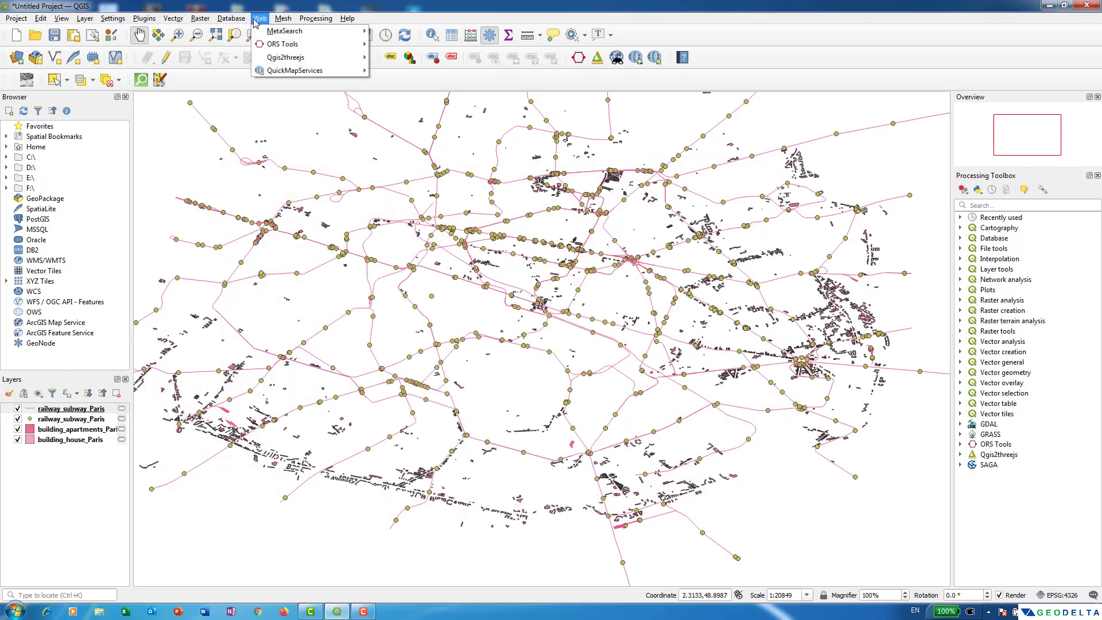
mouse_move(284, 72)
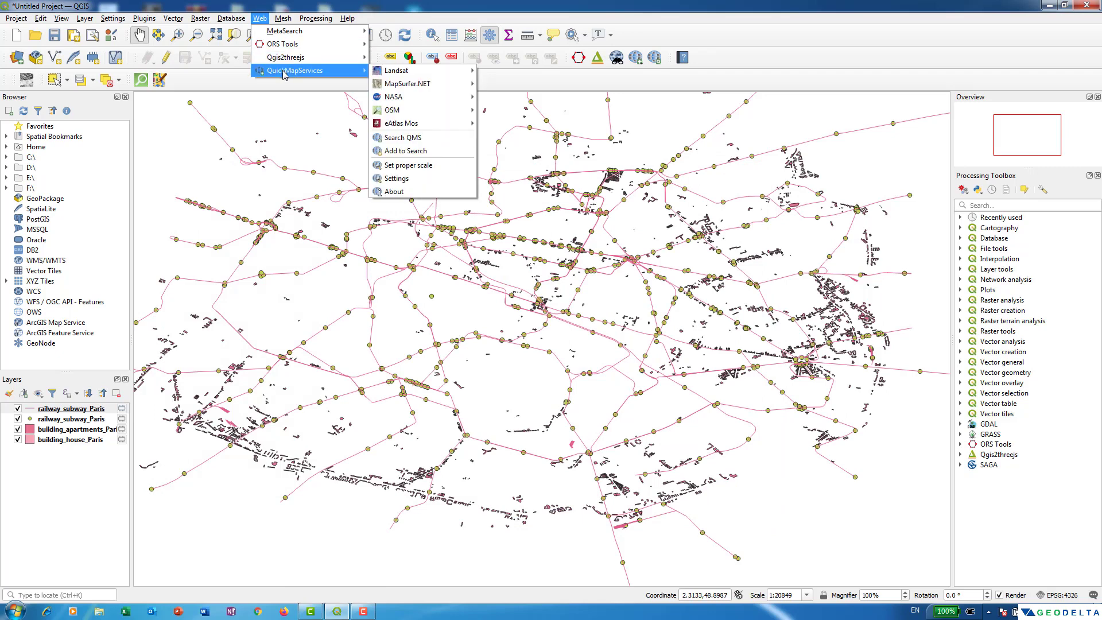
mouse_move(424, 113)
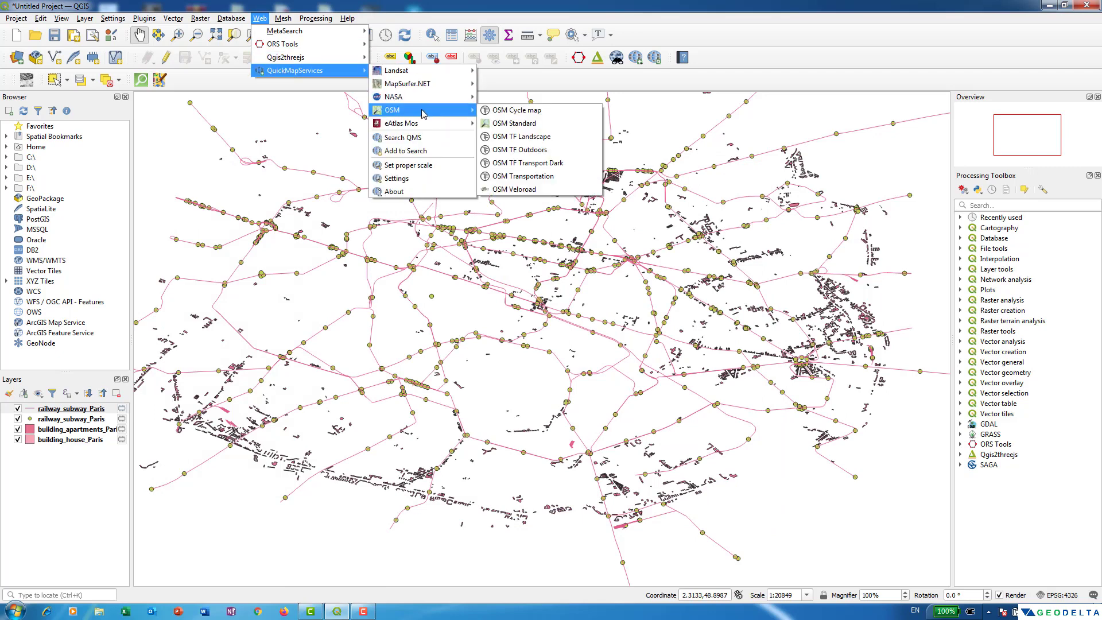
left_click(544, 128)
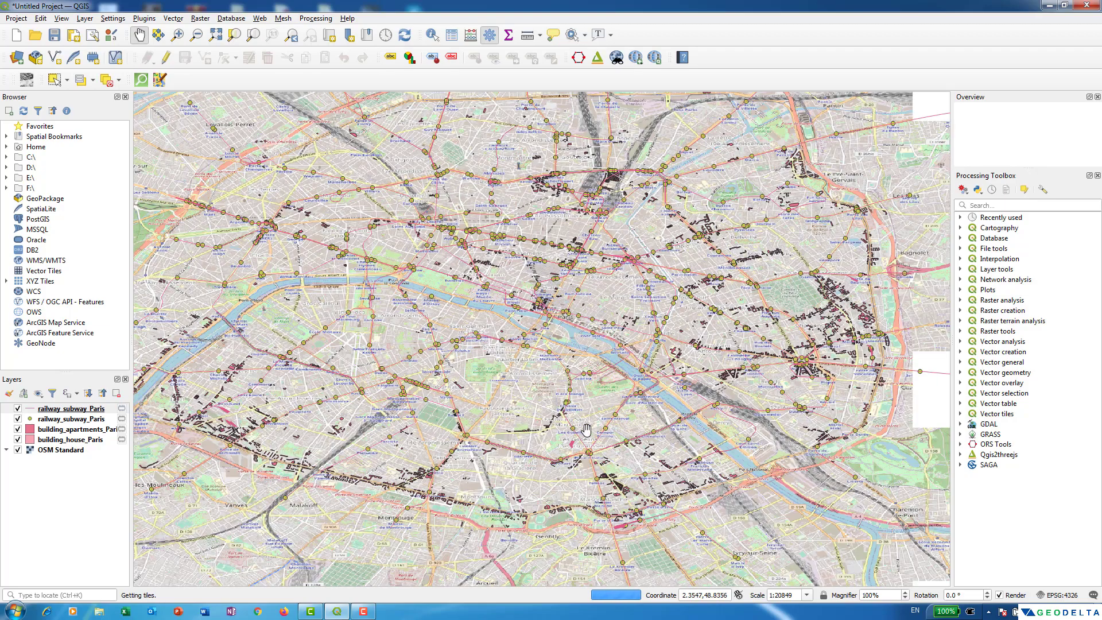
scroll(626, 518, "up", 1)
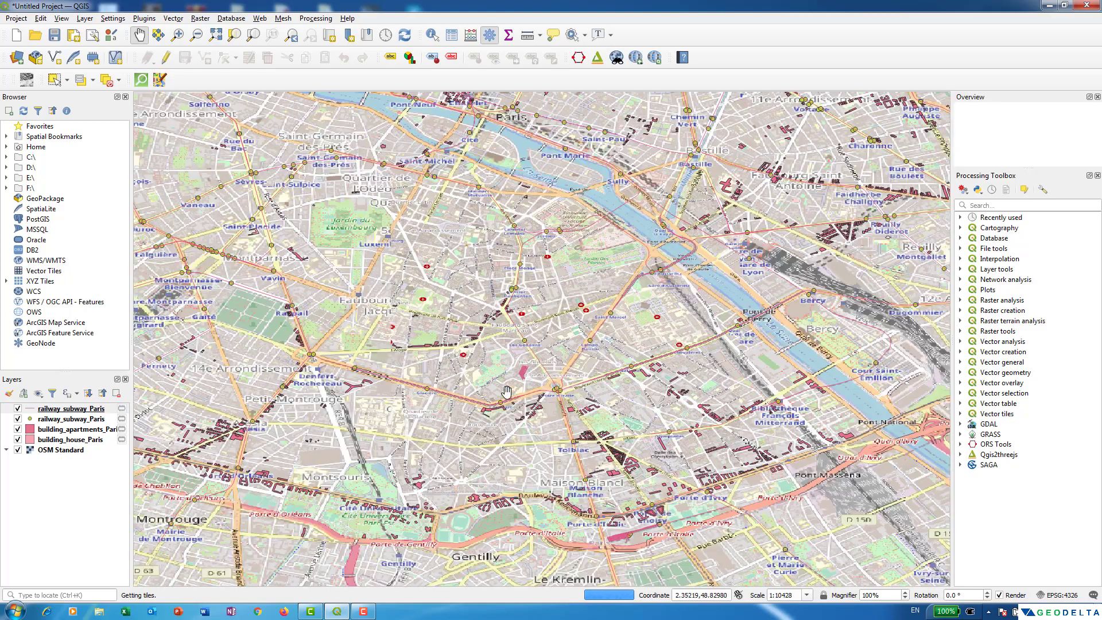
left_click_drag(471, 371, 542, 404)
scroll(511, 350, "down", 1)
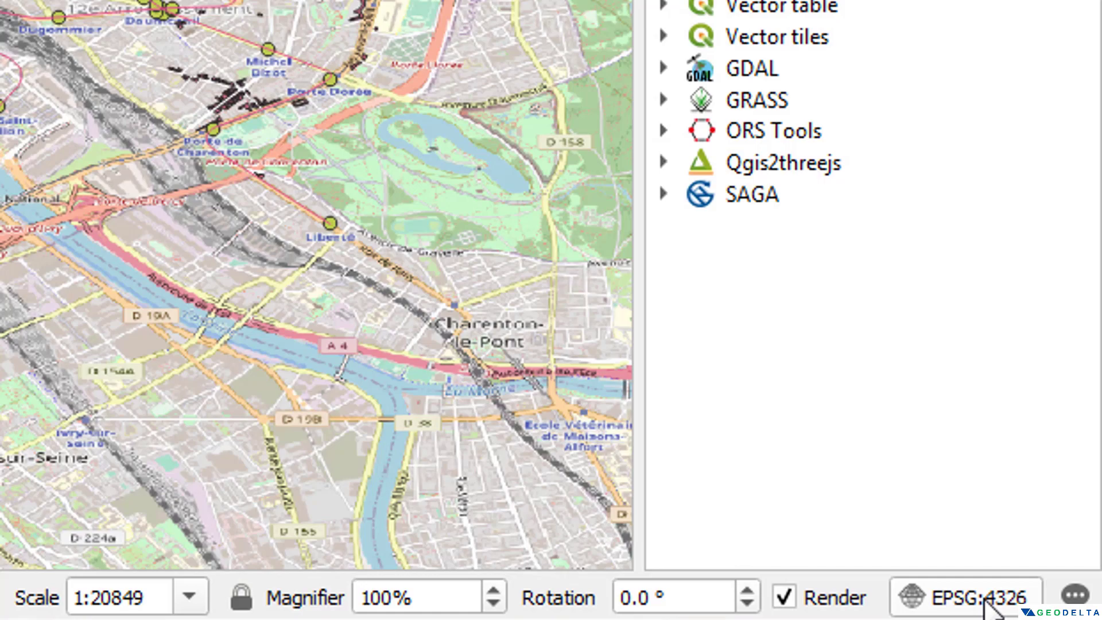
Set the project CRS to WGS_1984_Web_Mercator_Auxiliary_Sphere (ESRI:102100), keeping all of Paris in view.
left_click(985, 597)
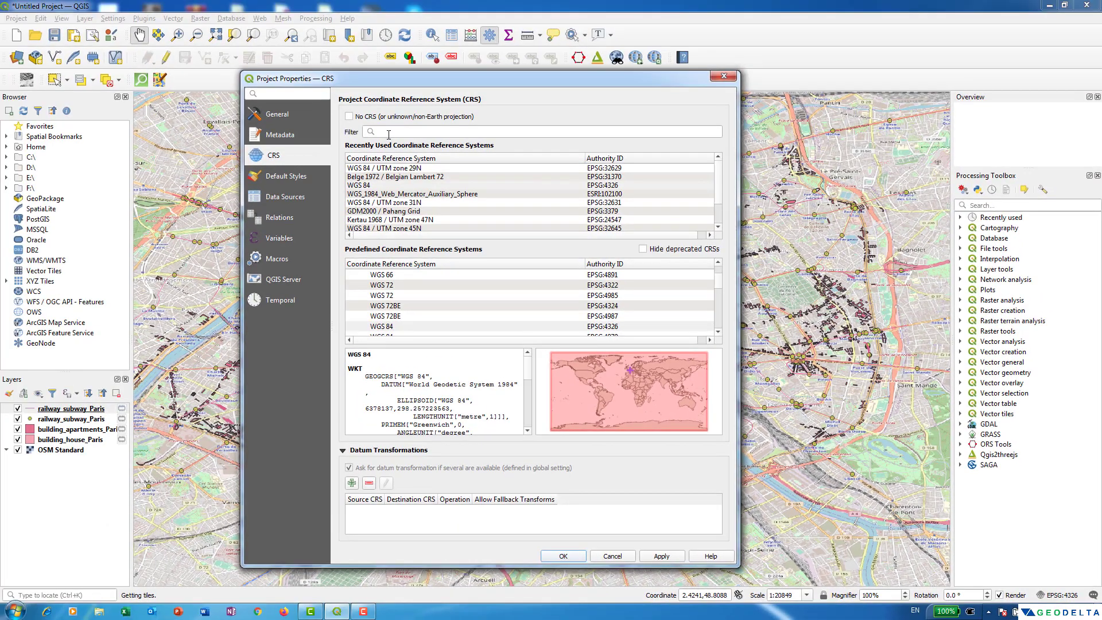
left_click(388, 133)
type("web mer")
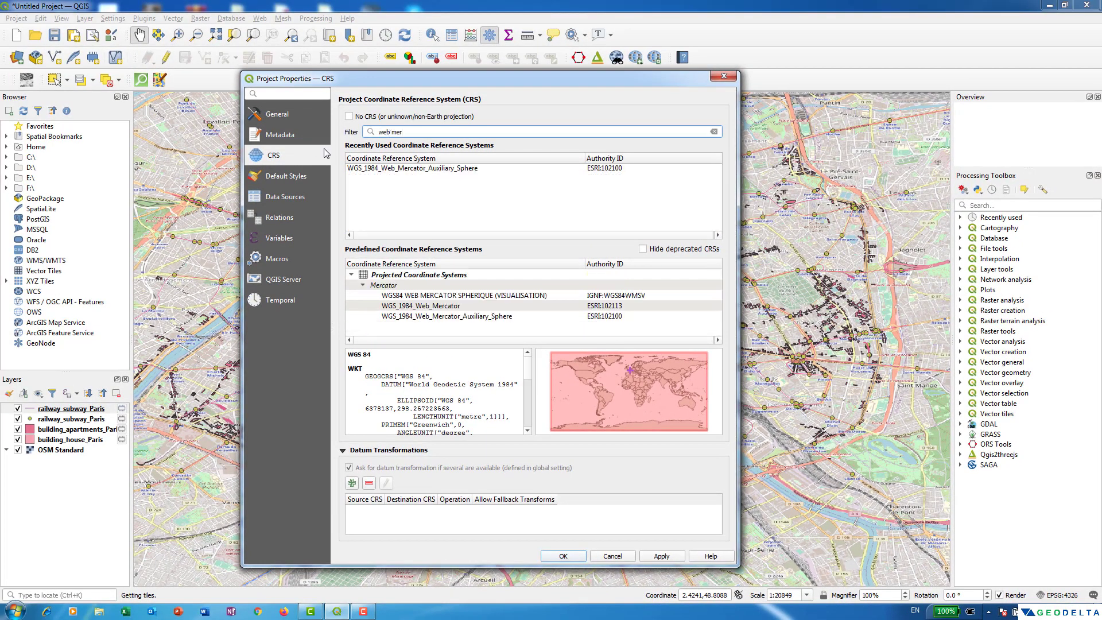
left_click(390, 170)
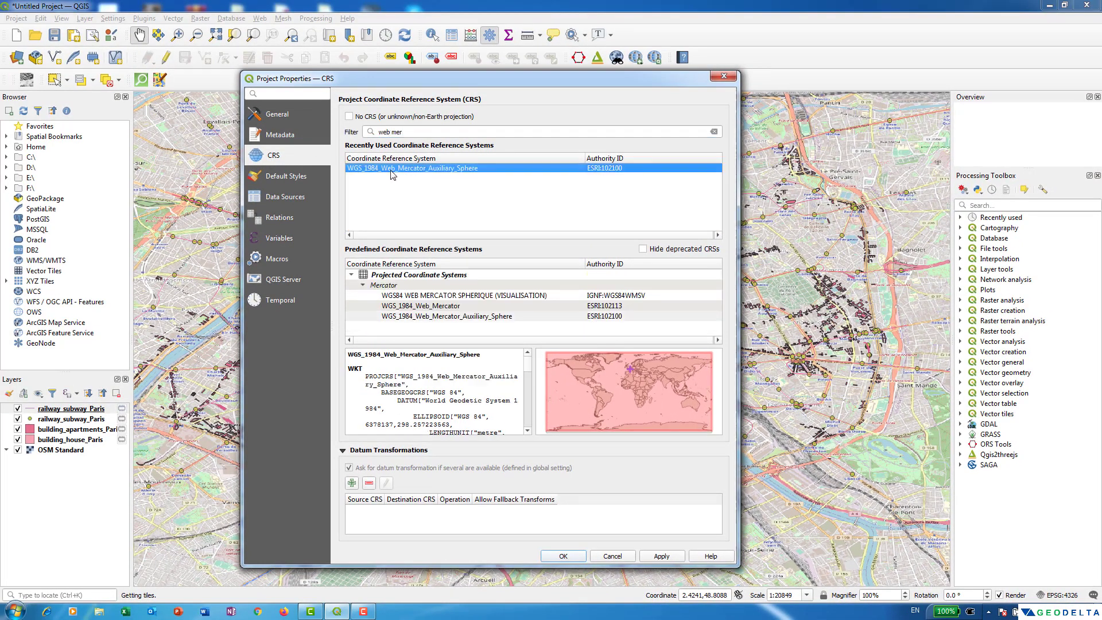
left_click(662, 557)
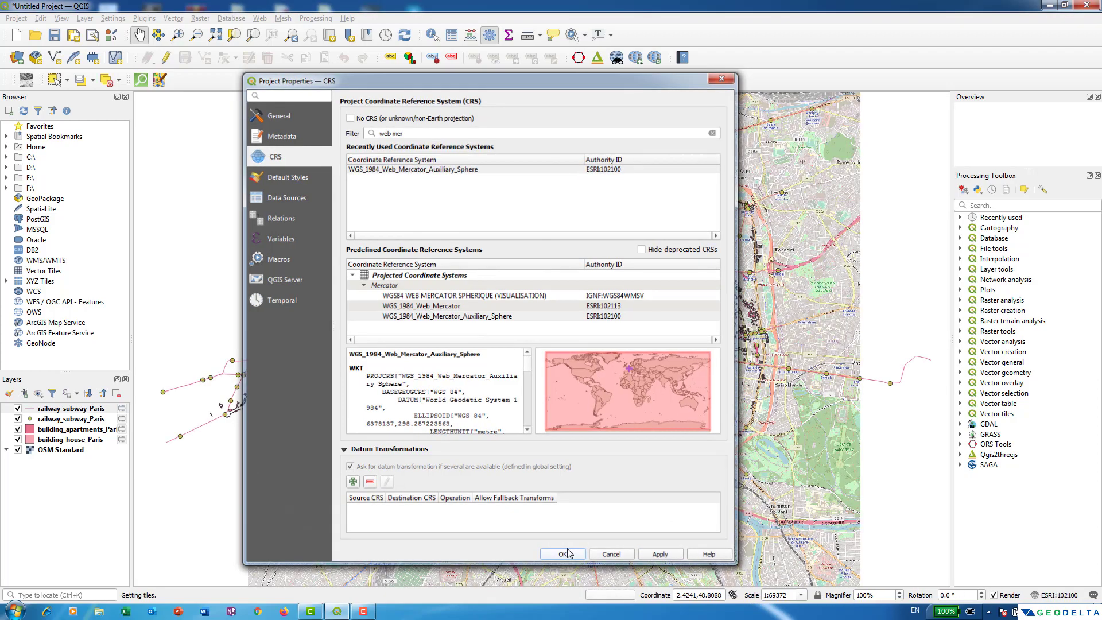
left_click(576, 556)
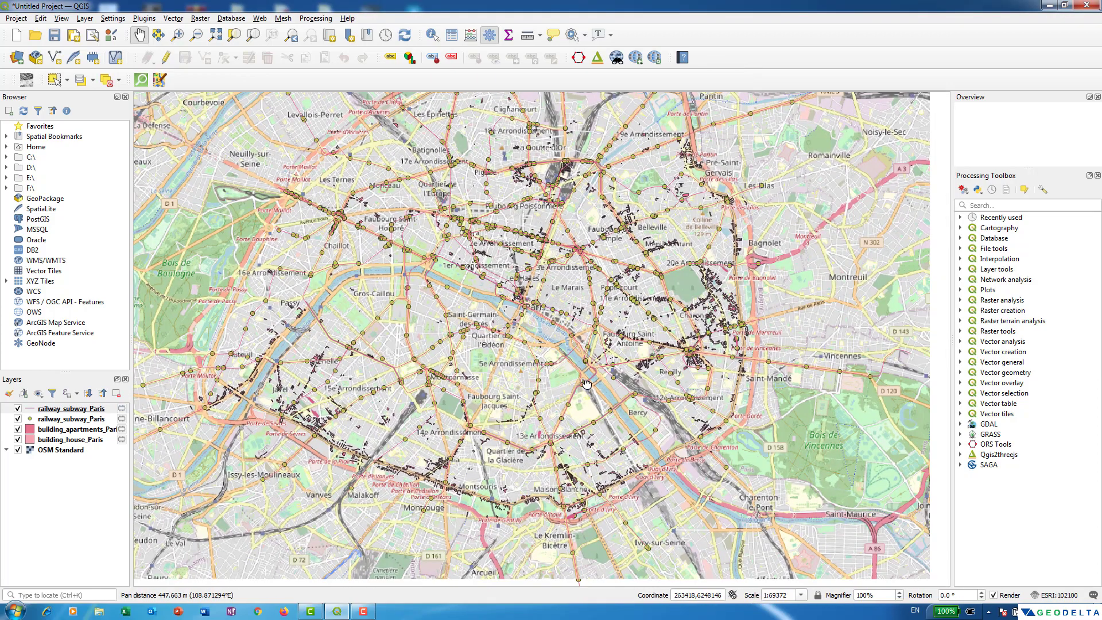
scroll(610, 466, "up", 2)
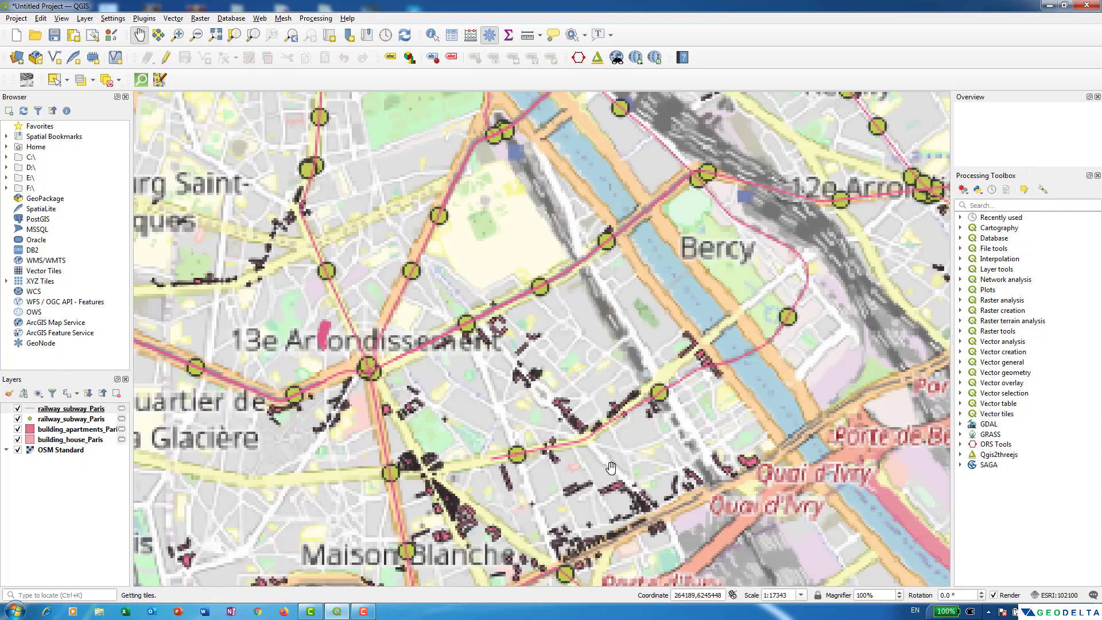
scroll(611, 466, "down", 2)
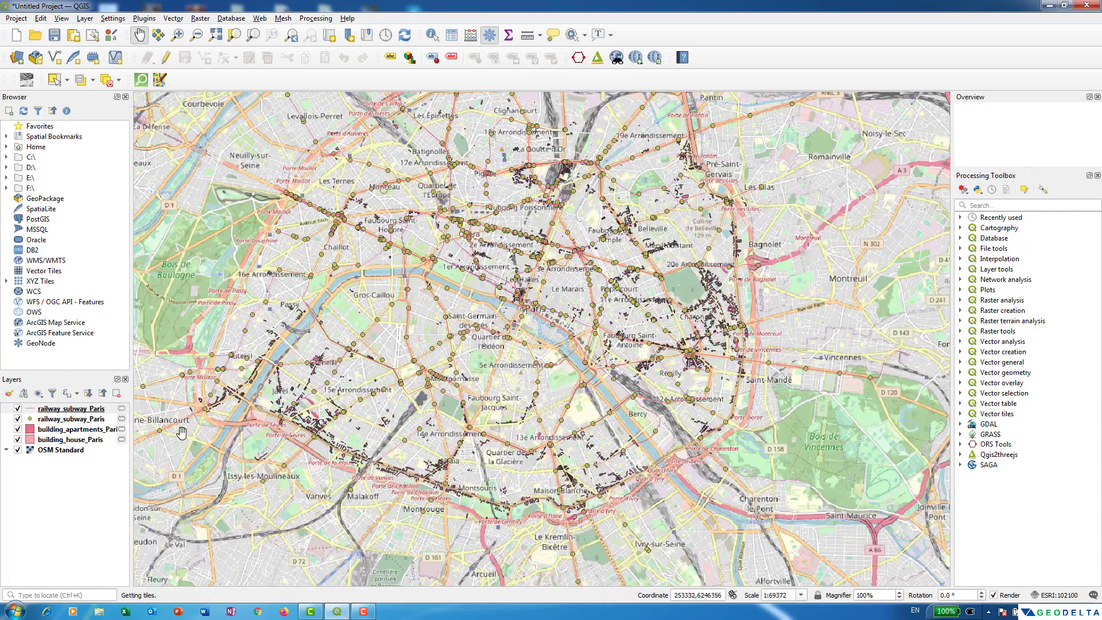
Style railway_subway_Paris as a blue simple line with a 1.06 mm stroke width.
left_click(47, 408)
right_click(48, 409)
left_click(75, 402)
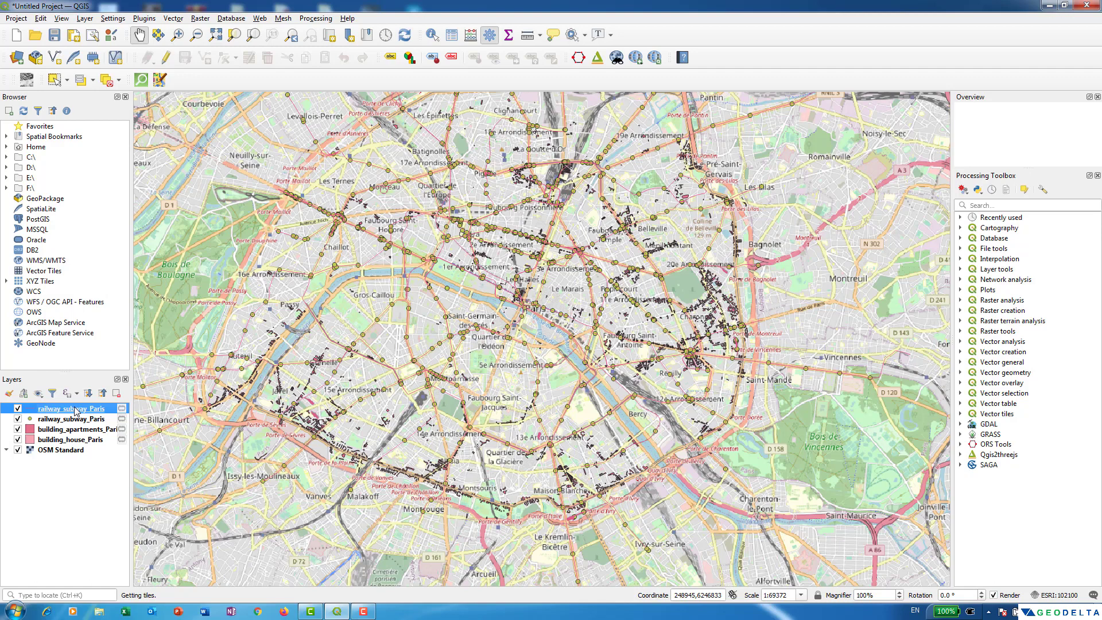
left_click(815, 192)
left_click(950, 290)
left_click(766, 383)
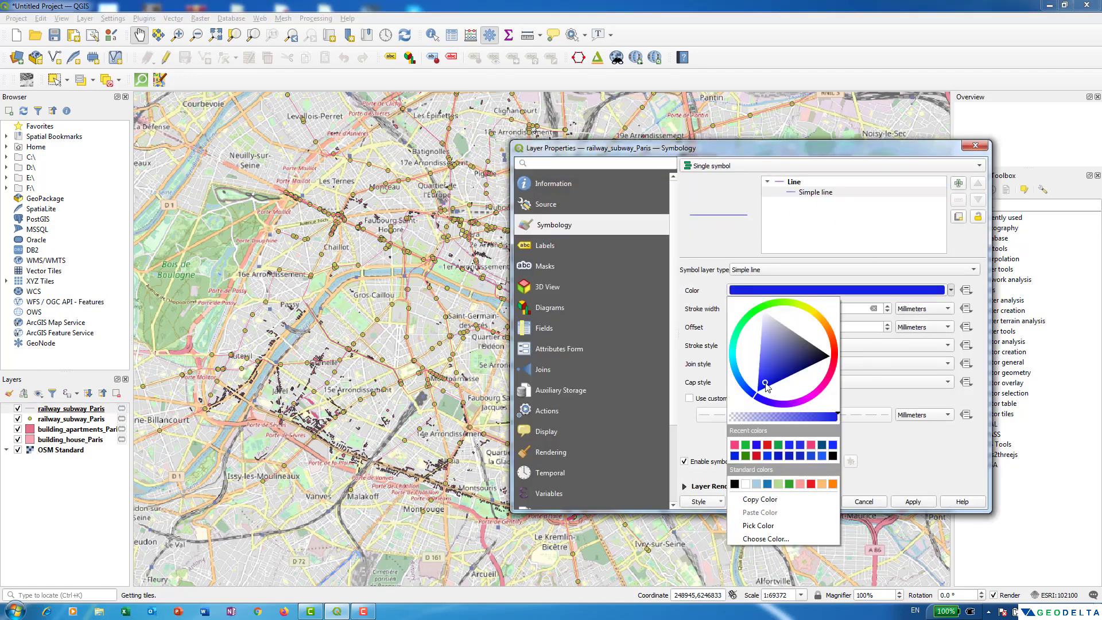
left_click(870, 399)
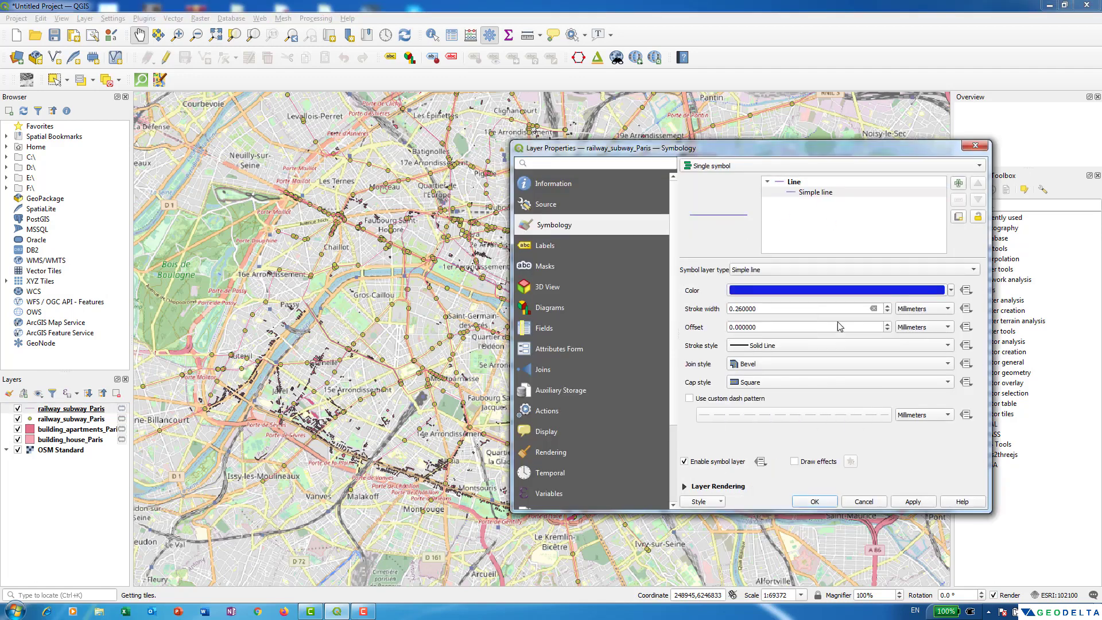
scroll(889, 310, "up", 4)
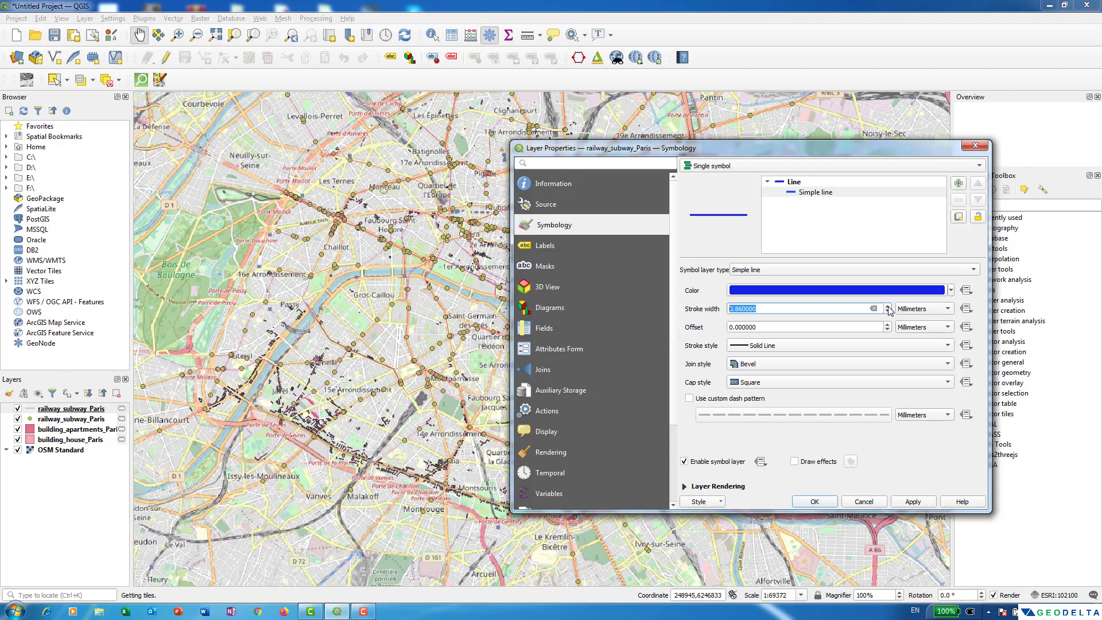
left_click(914, 502)
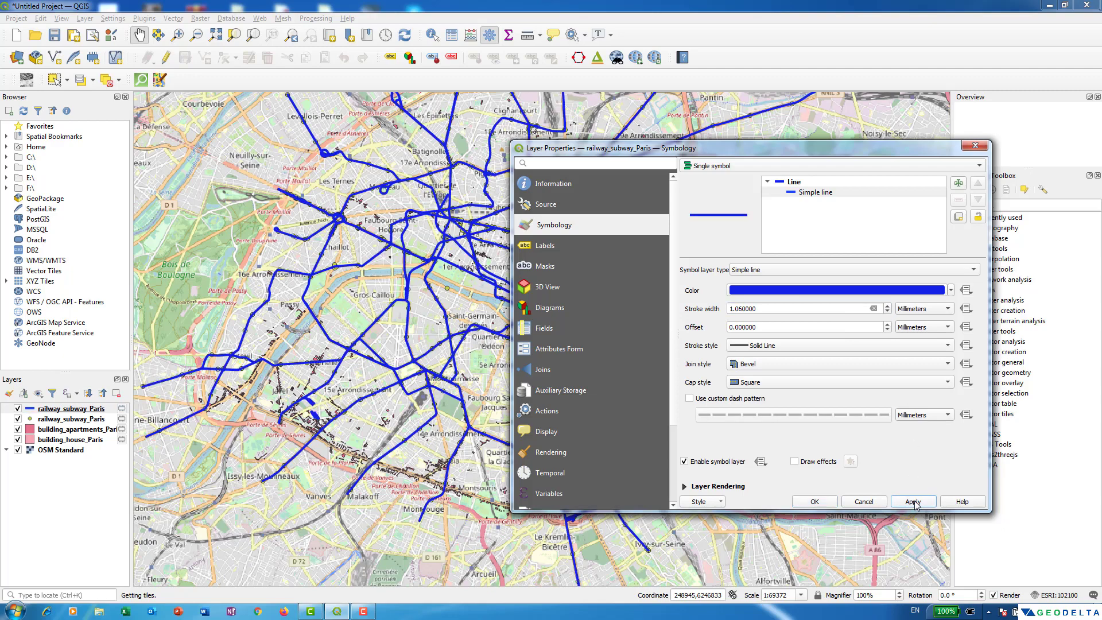
left_click(864, 501)
left_click_drag(613, 424, 596, 393)
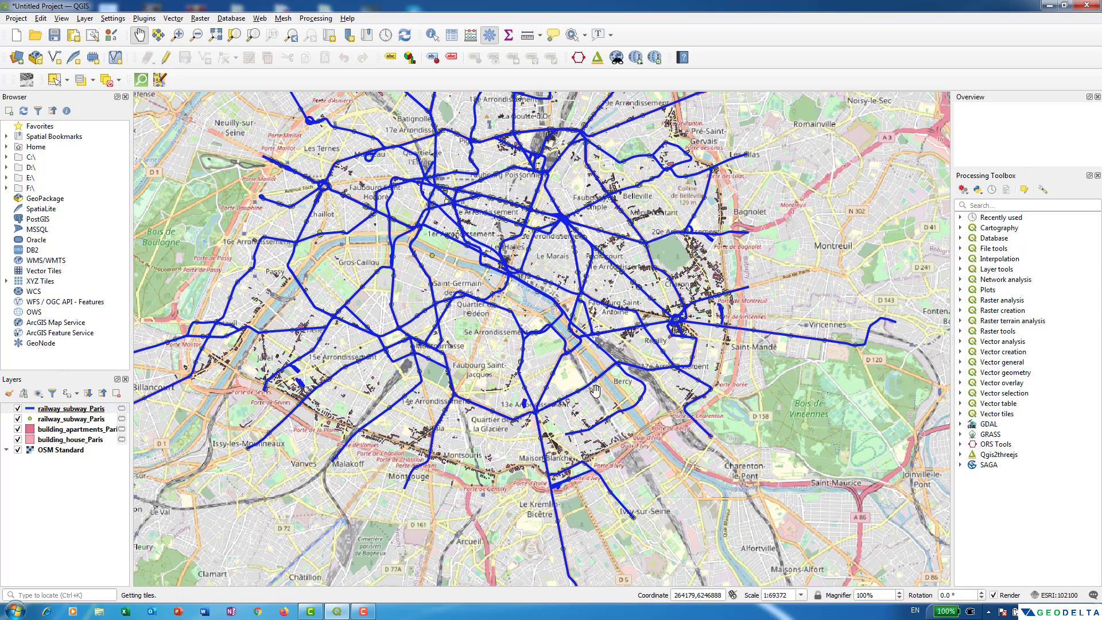
left_click_drag(509, 247, 540, 332)
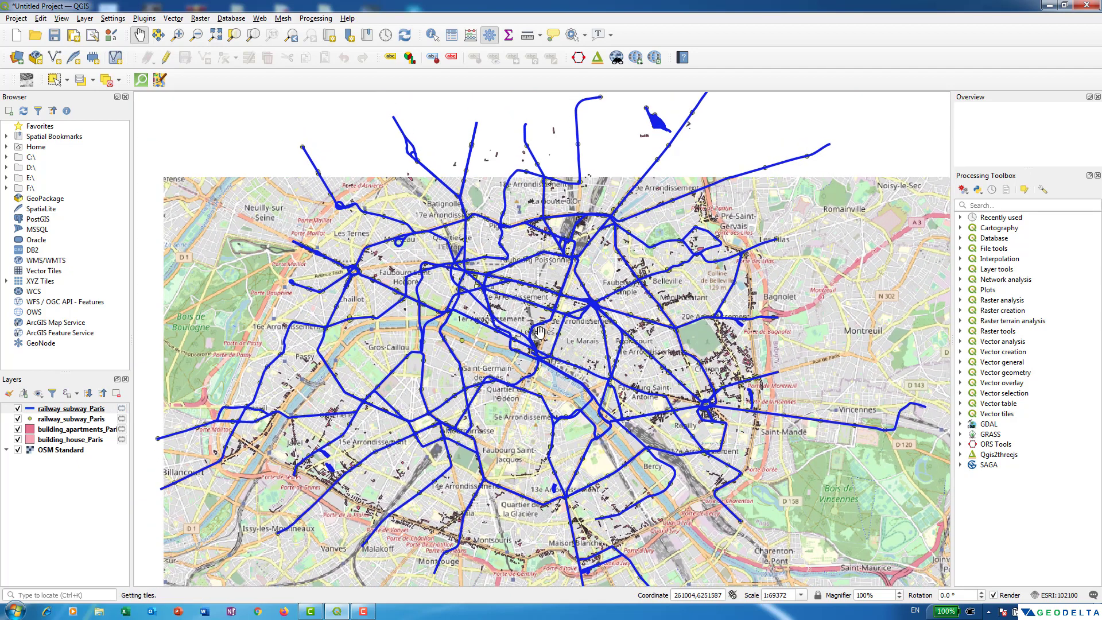
Give the subway station markers a red fill and size 3.
left_click(51, 420)
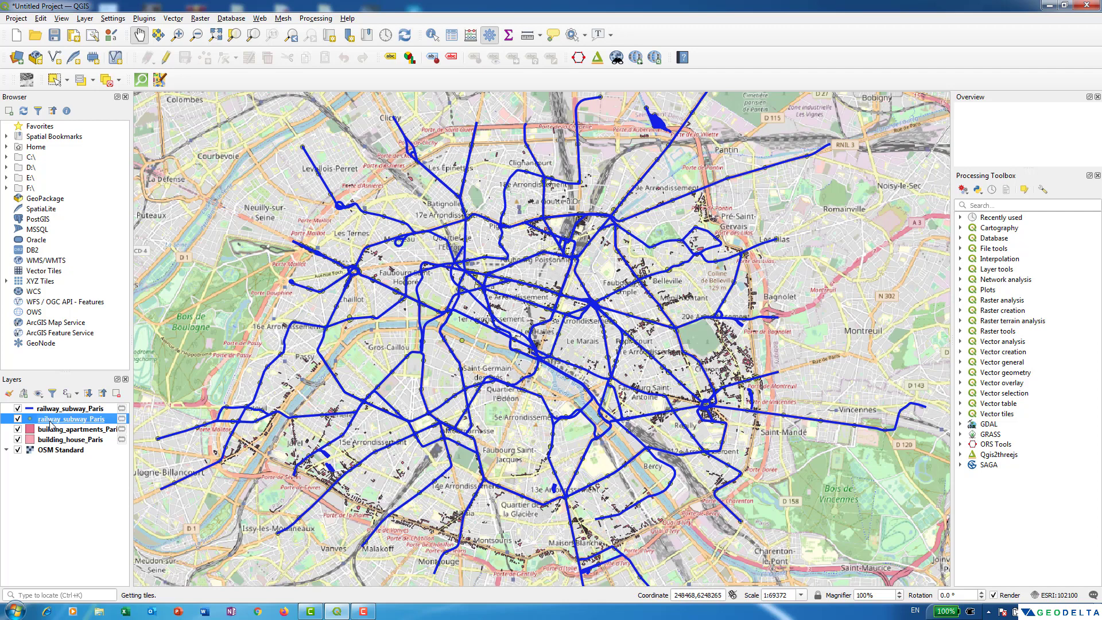
double_click(49, 423)
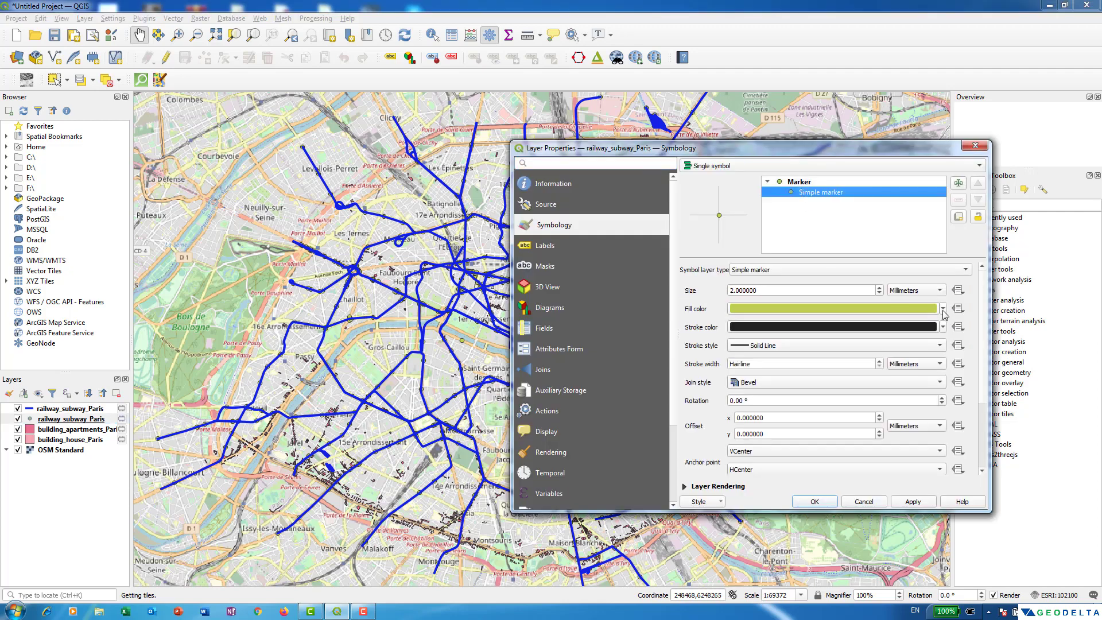
left_click(943, 310)
left_click_drag(835, 385, 837, 393)
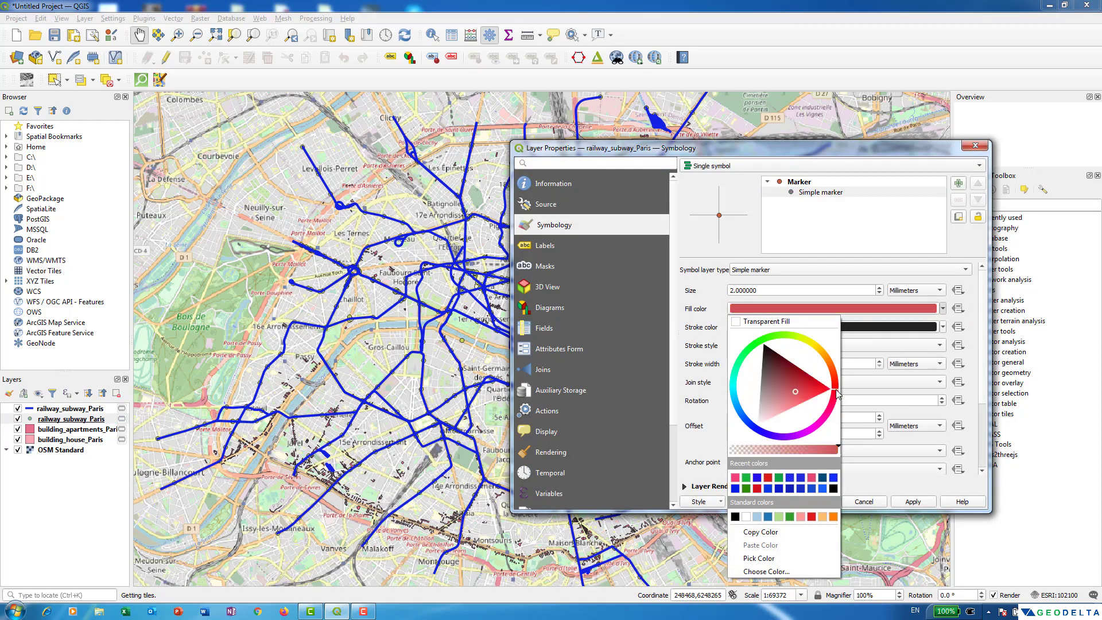
left_click(821, 386)
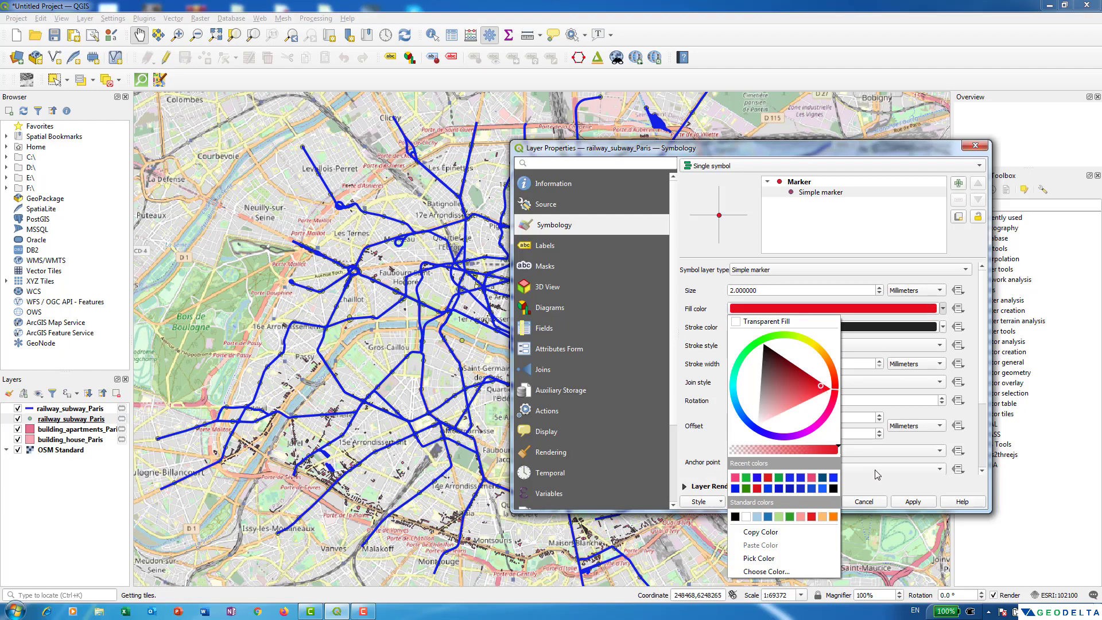
left_click(877, 474)
left_click(887, 451)
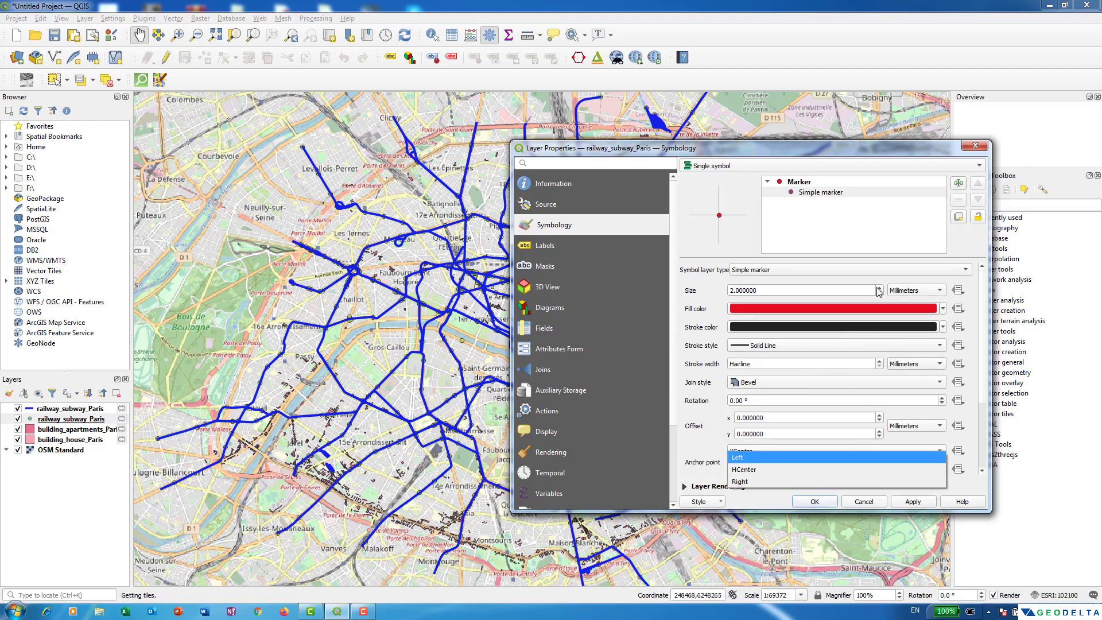
left_click(879, 291)
left_click(879, 289)
left_click(912, 501)
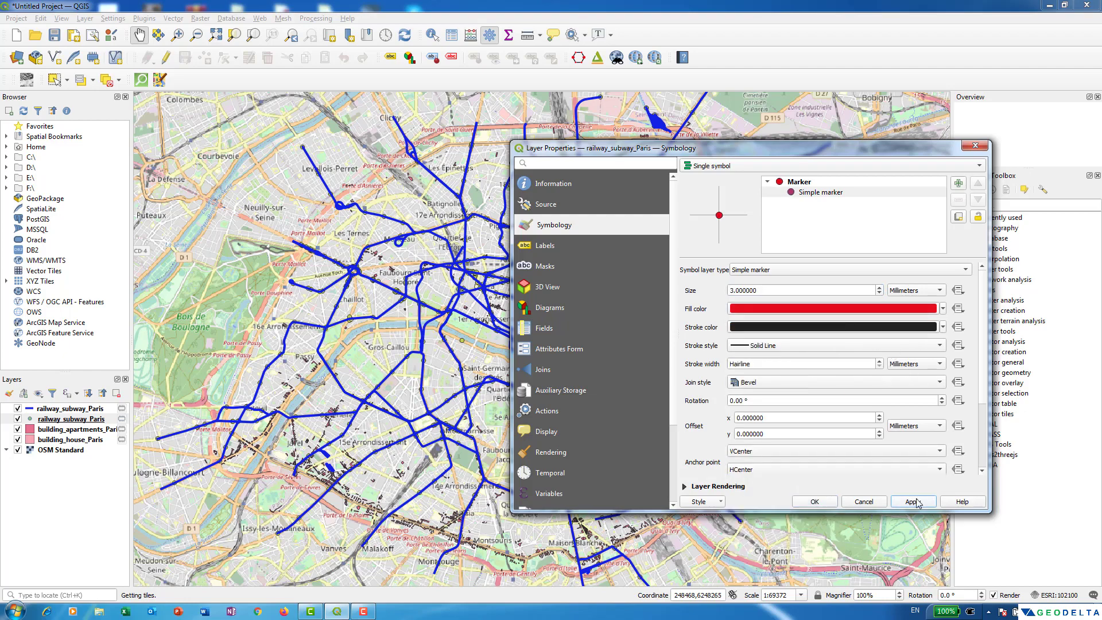
left_click(815, 501)
Move the station layer above the subway lines layer.
scroll(536, 445, "up", 1)
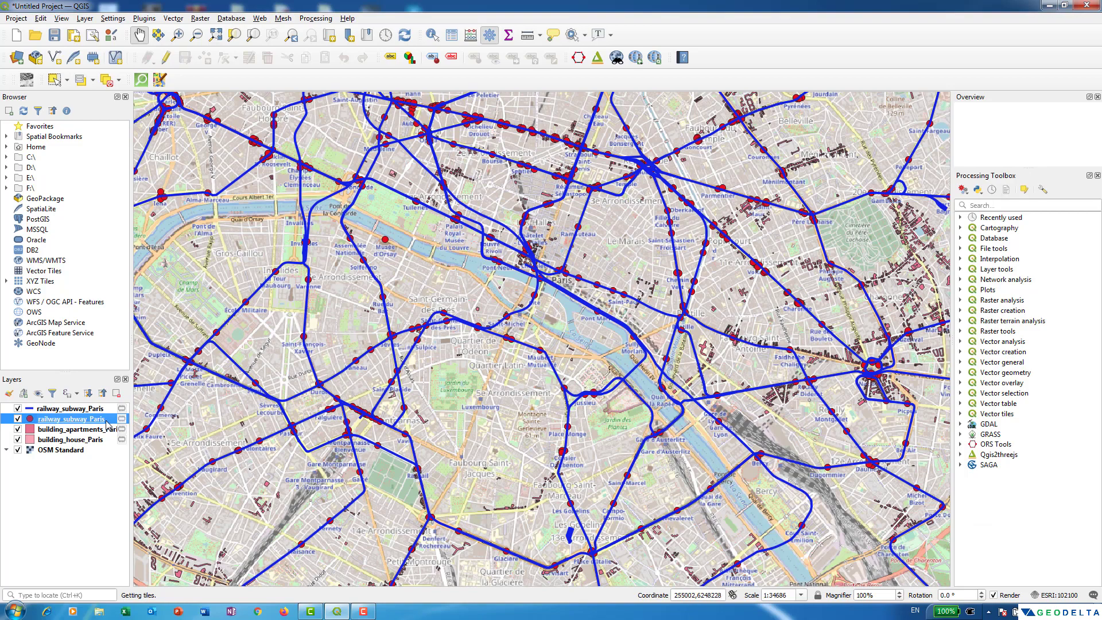
left_click_drag(94, 421, 69, 407)
left_click_drag(613, 496, 575, 445)
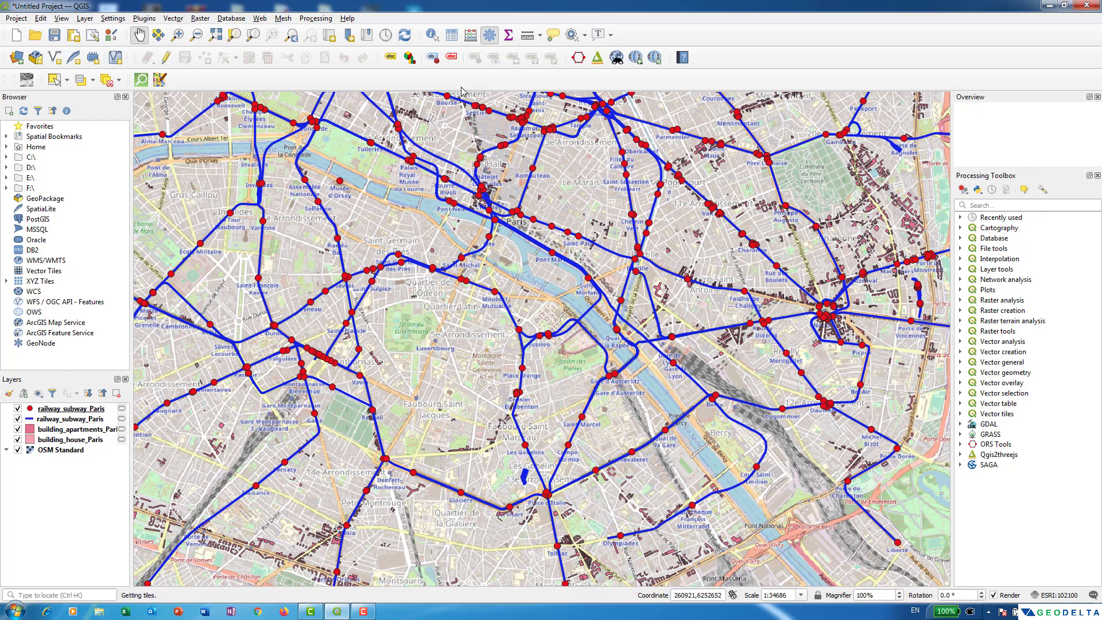
Identify the Métro 5 subway line near Saint-Marcel and enlarge the Identify Results panel.
left_click(431, 36)
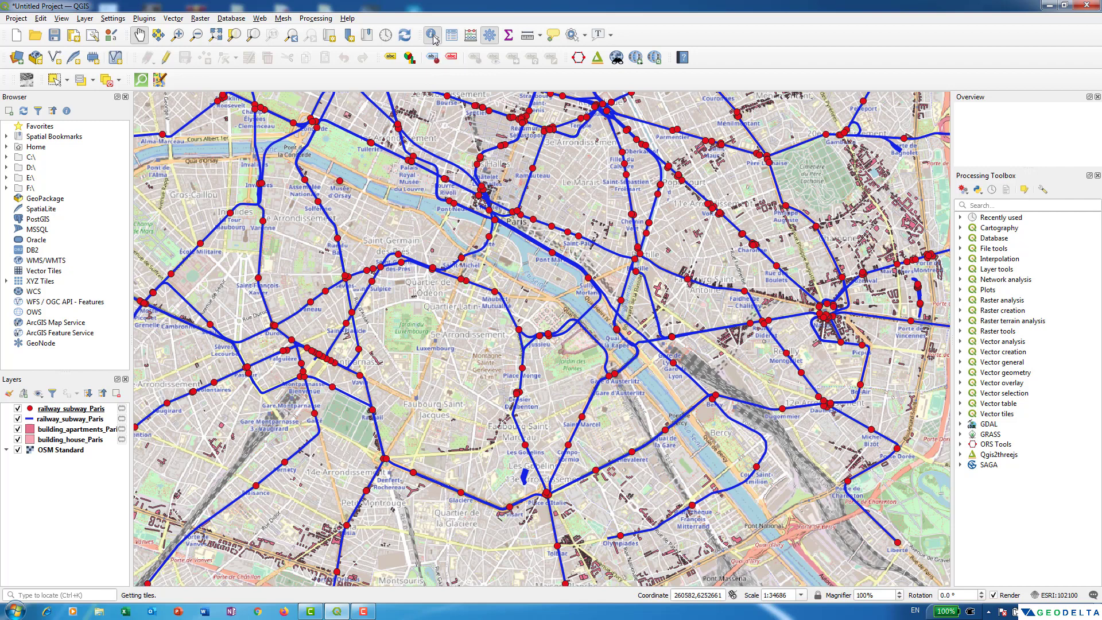
left_click(577, 432)
left_click_drag(952, 413, 697, 414)
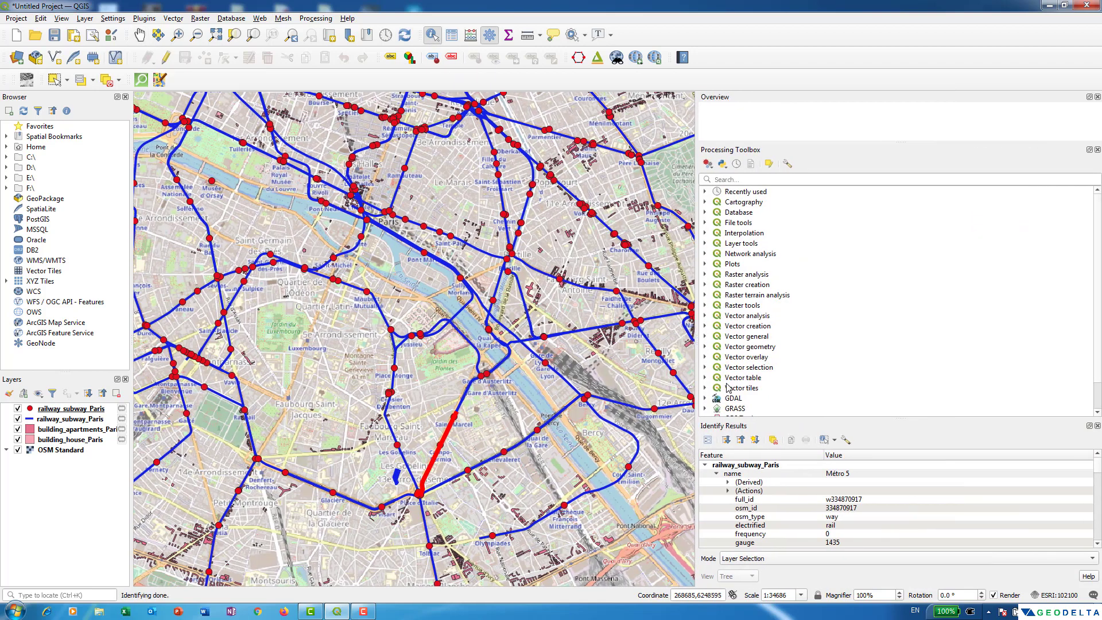
left_click_drag(866, 417, 852, 202)
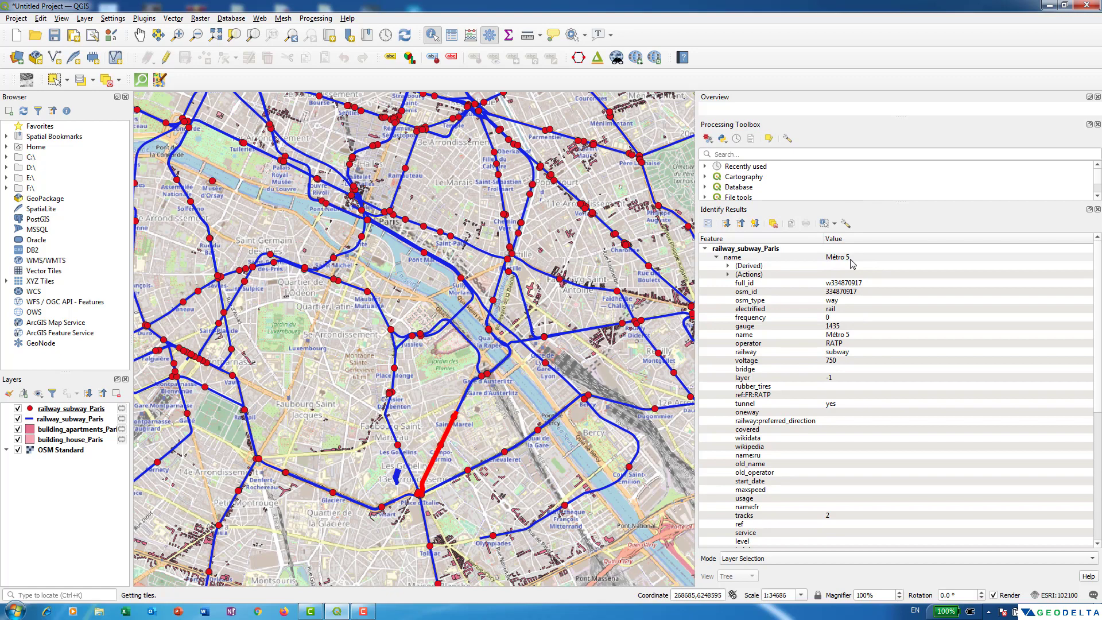
Identify Chevaleret station to list its attributes, then widen the map back out.
left_click(496, 536)
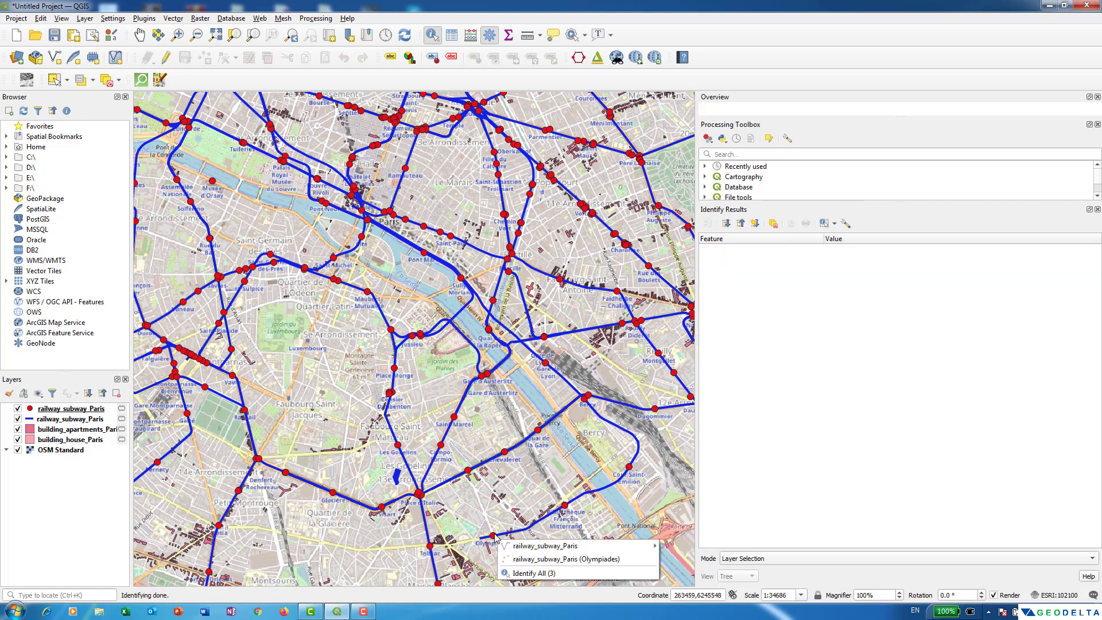
left_click(505, 454)
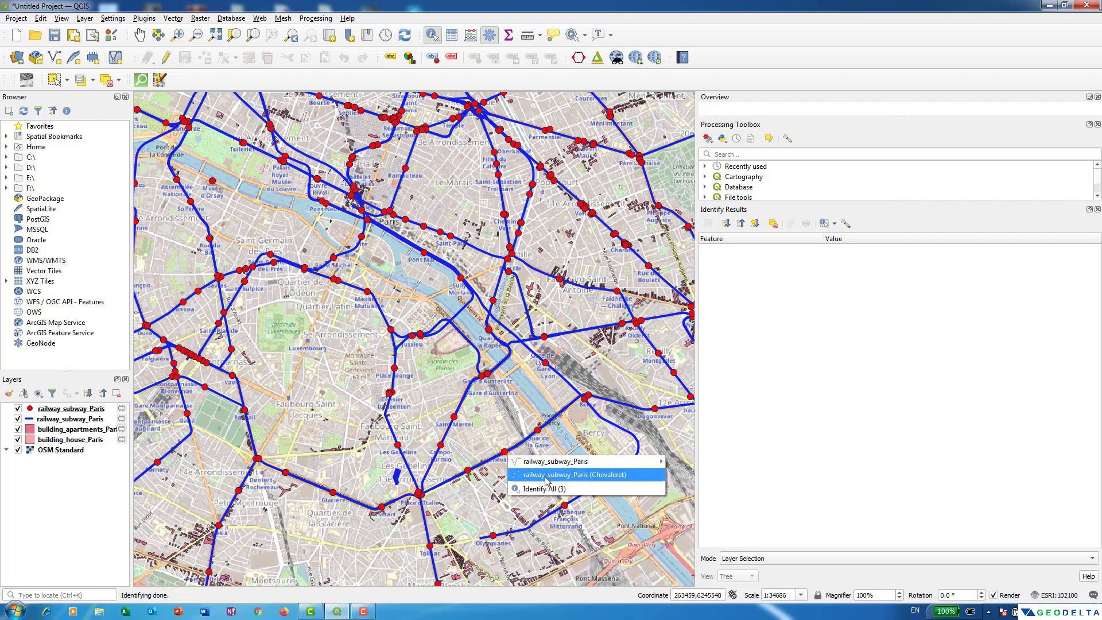
left_click(542, 475)
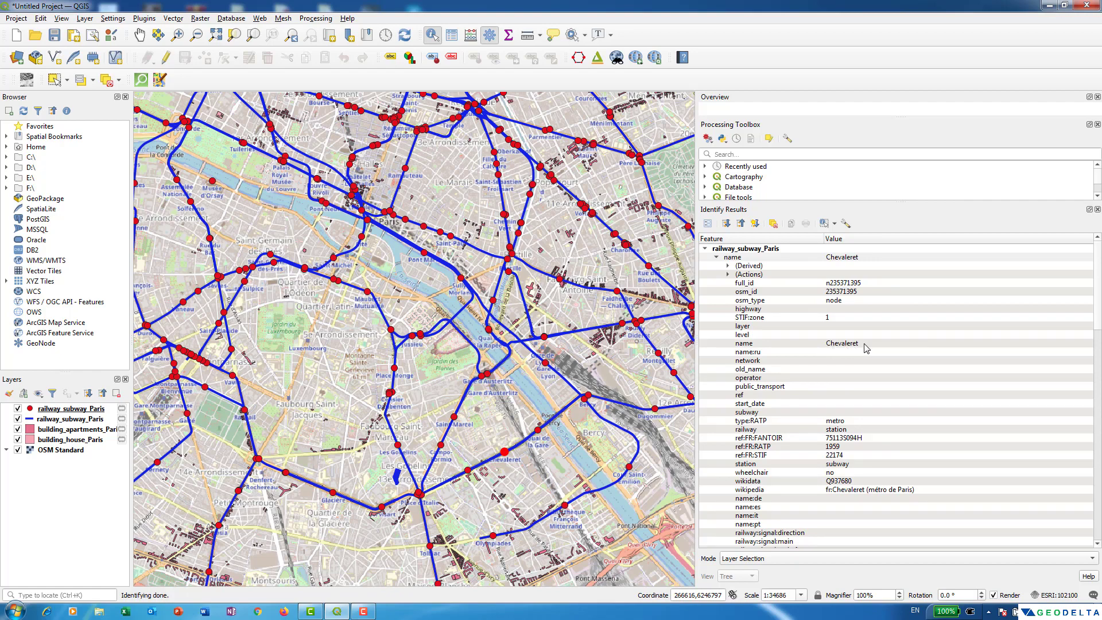
left_click_drag(696, 223, 955, 224)
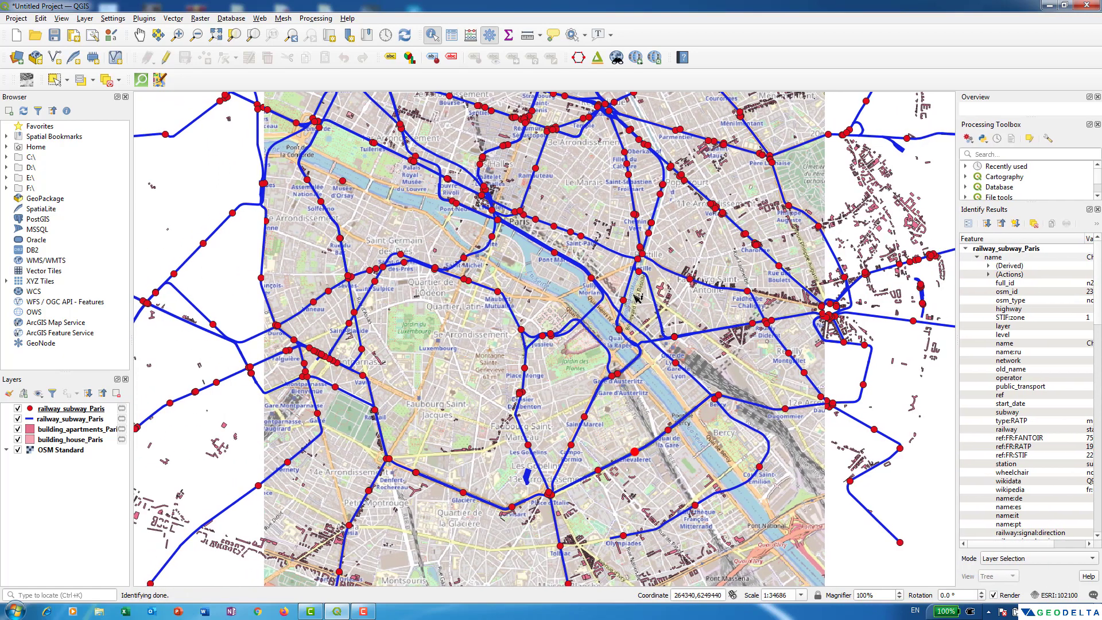
scroll(589, 299, "down", 1)
scroll(520, 309, "up", 1)
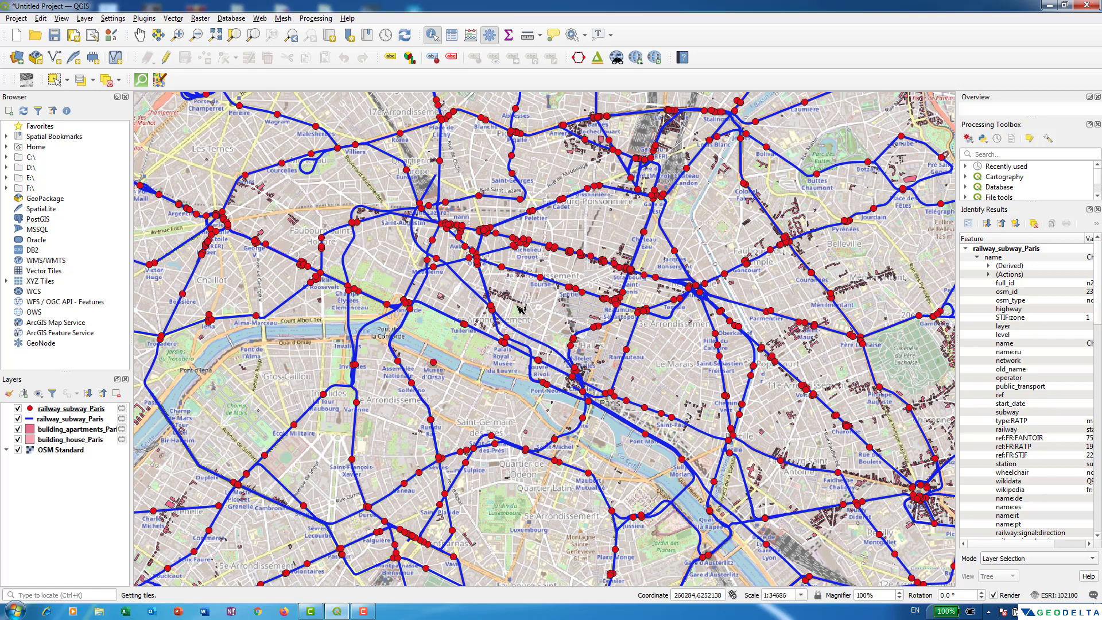